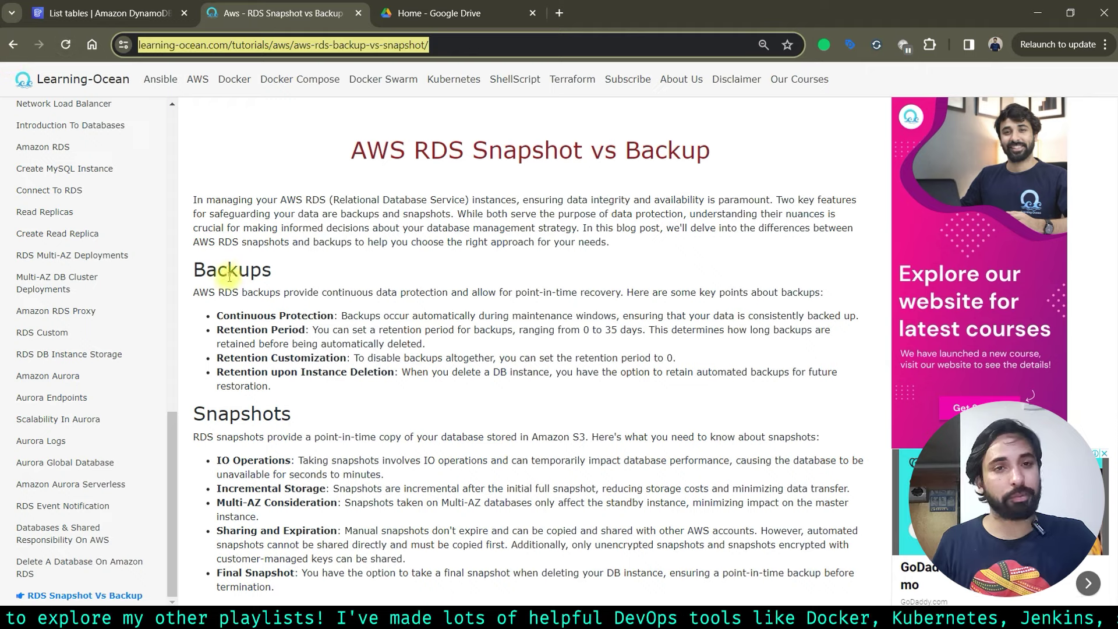
Step: Open the AWS tutorials on the Learning-Ocean site and look through the topic list down to the RDS entries
left_click(198, 84)
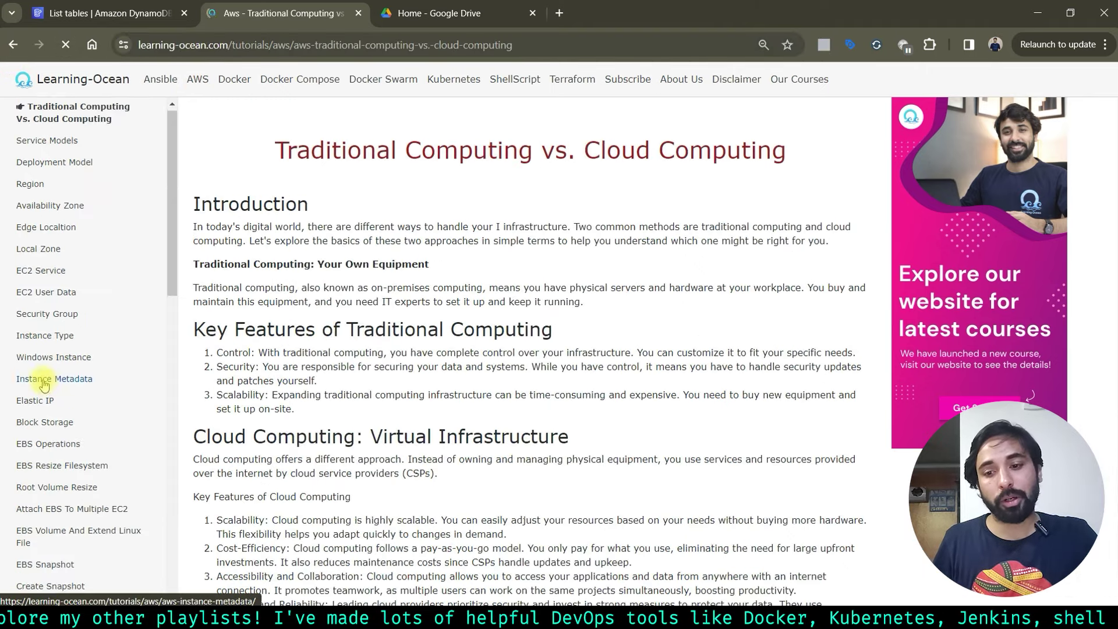
scroll(21, 564, "down", 10)
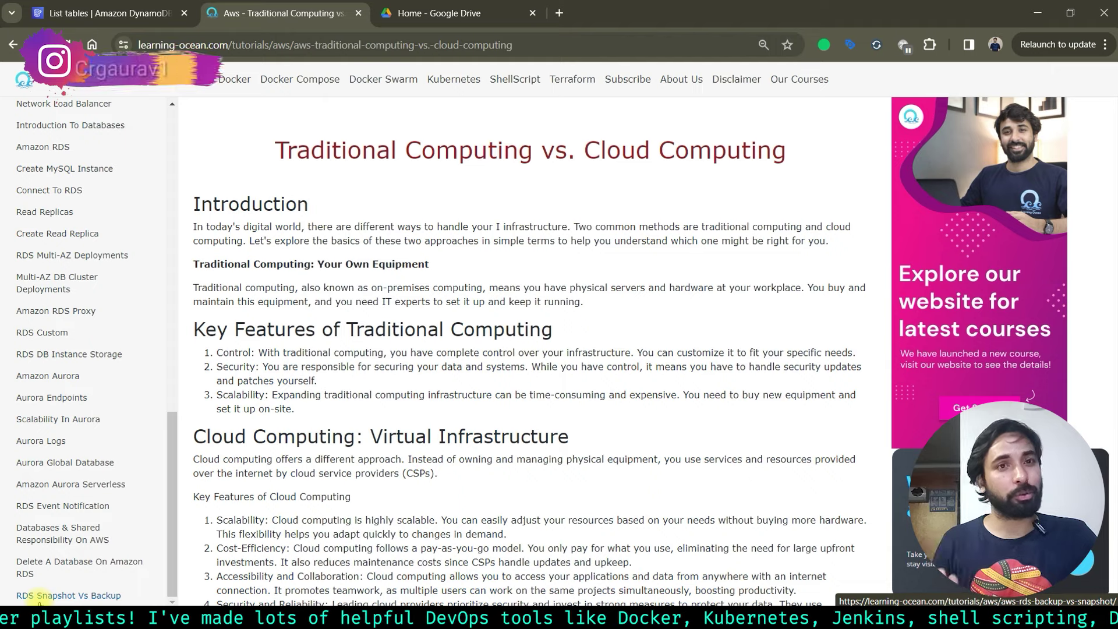
Step: Switch to the DynamoDB console and start a new table named user-table-hash-key
key("ctrl+shift+Tab")
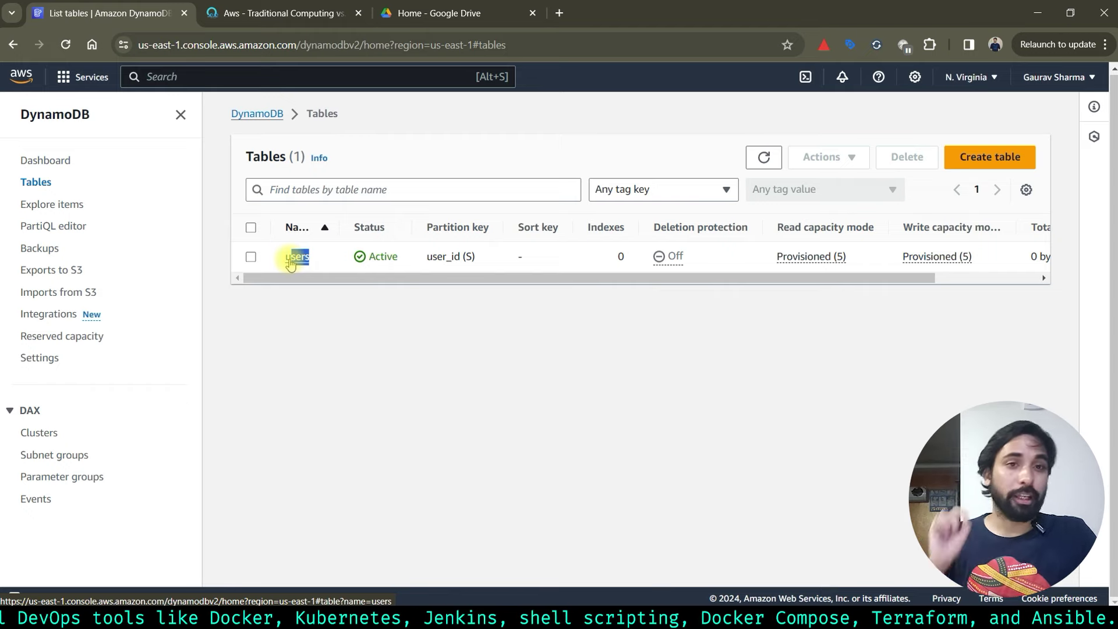
left_click(989, 157)
type("user-table")
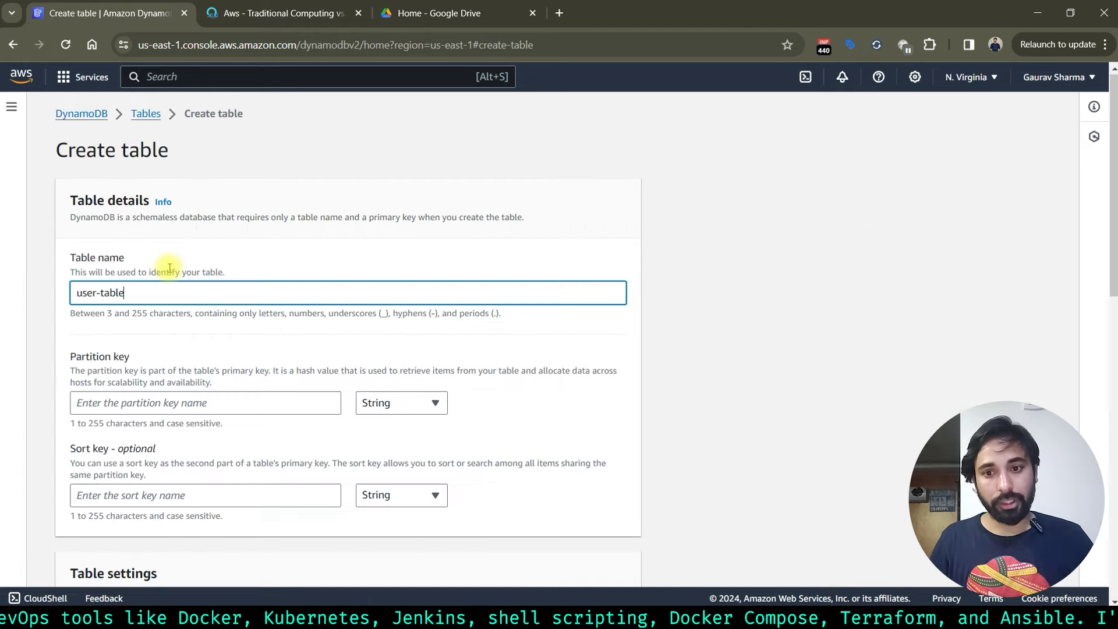
type("-")
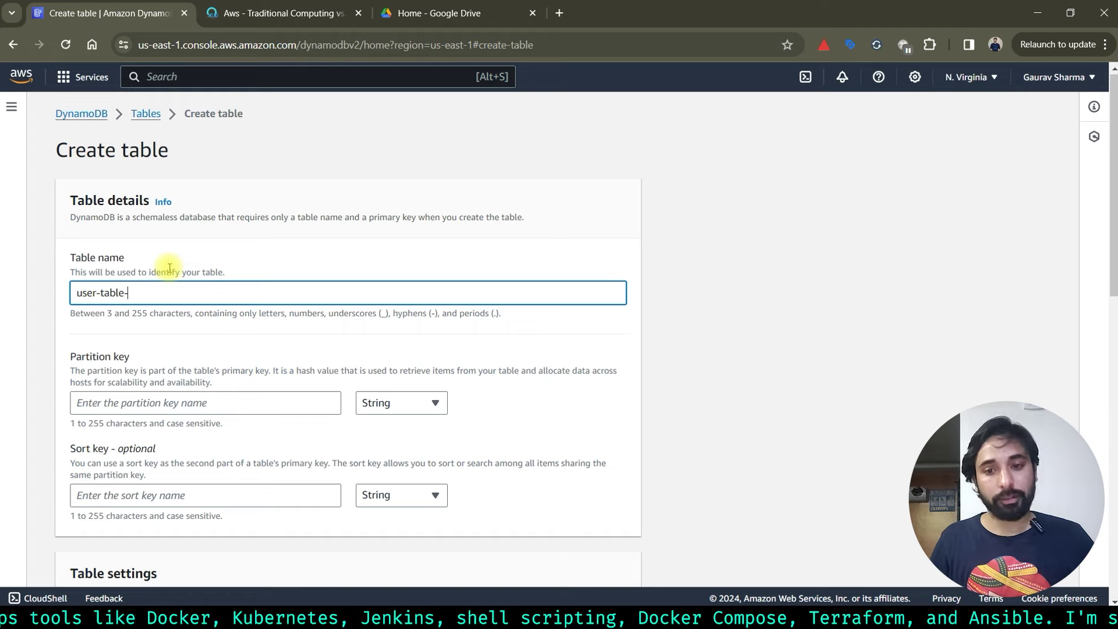
type("hash-key")
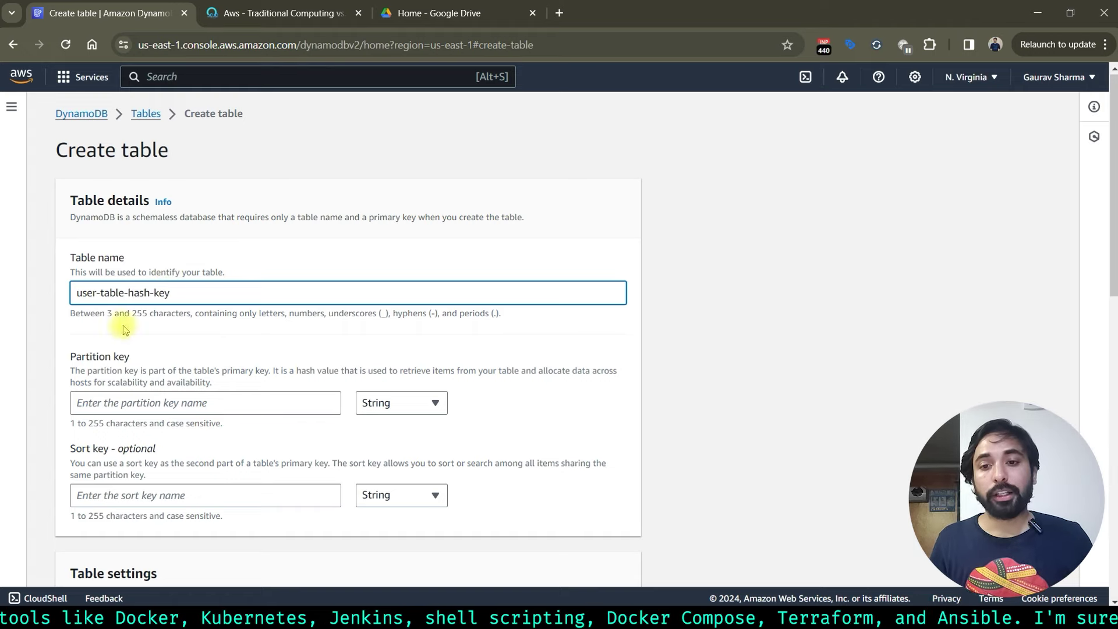
left_click_drag(172, 293, 75, 292)
Step: Set the new table's partition key to user_id and its sort key to city
scroll(88, 364, "down", 2)
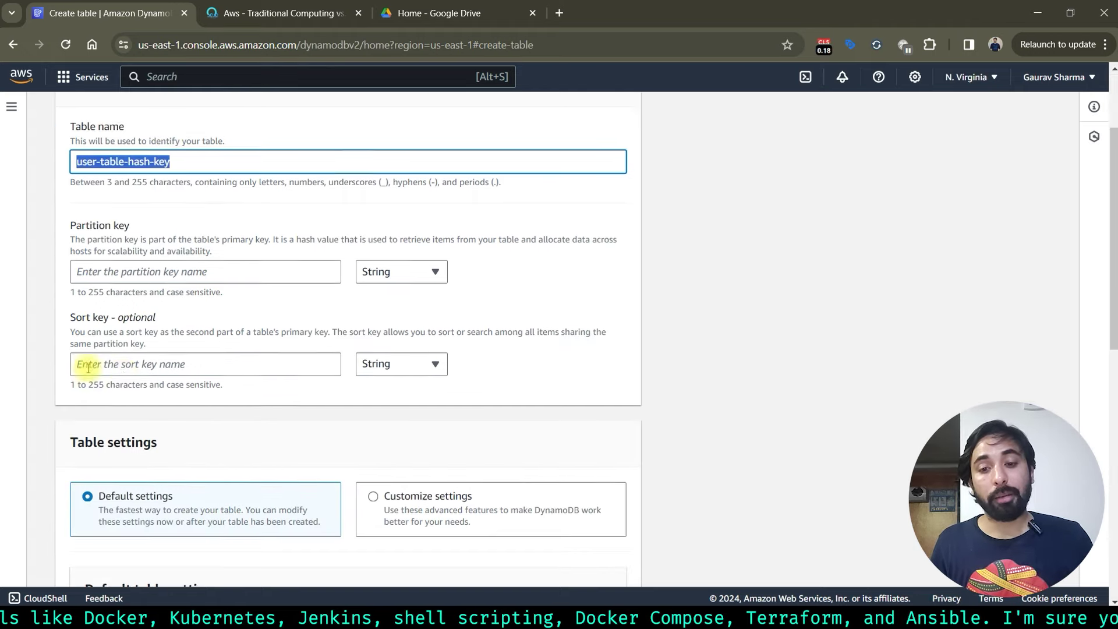
left_click(122, 256)
type("user_id")
left_click(139, 345)
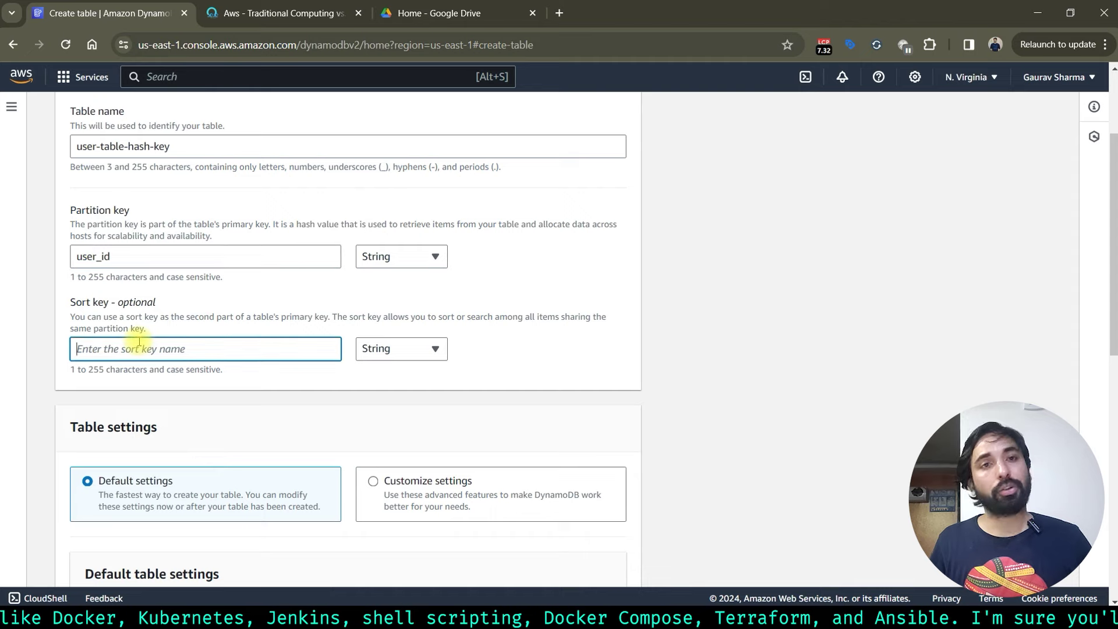
type("city")
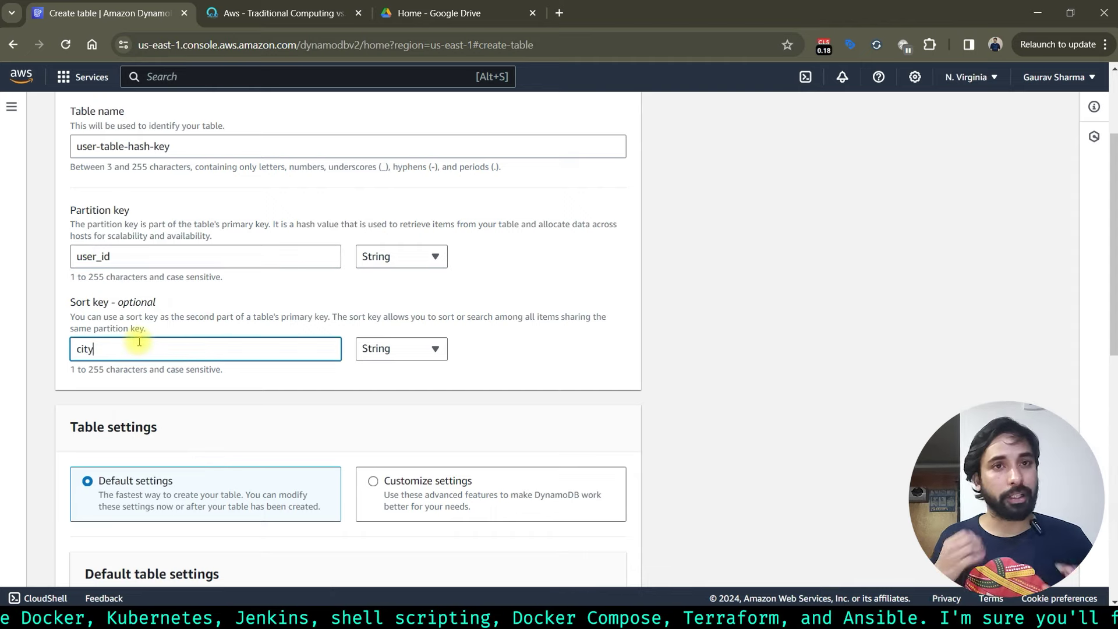
Step: Change the new table's name to user-table-sort-key
left_click_drag(68, 301, 126, 310)
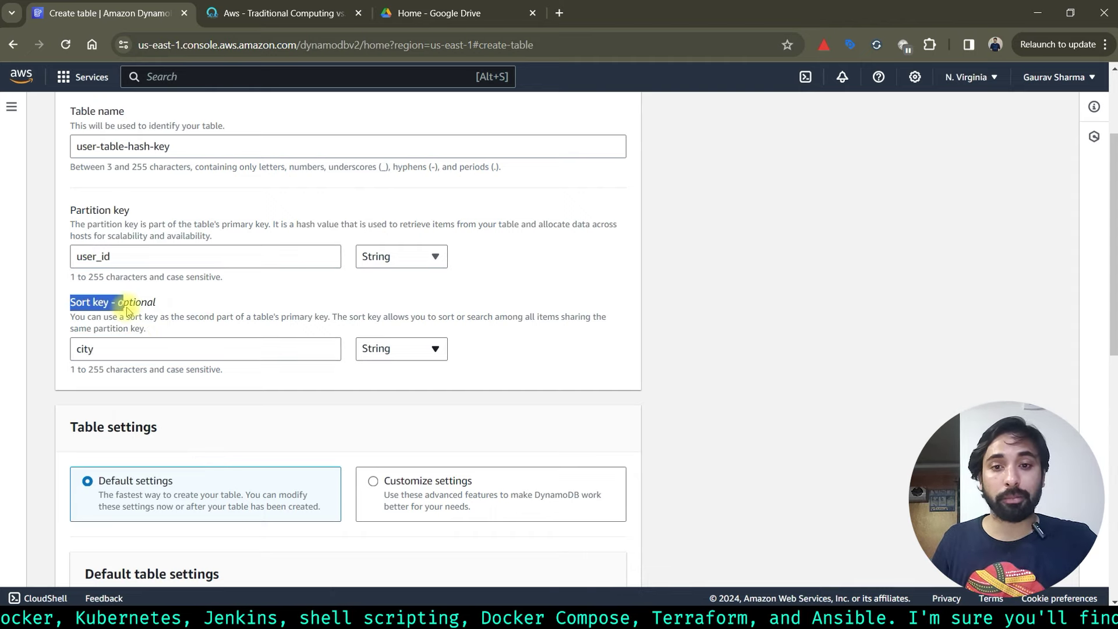
double_click(138, 146)
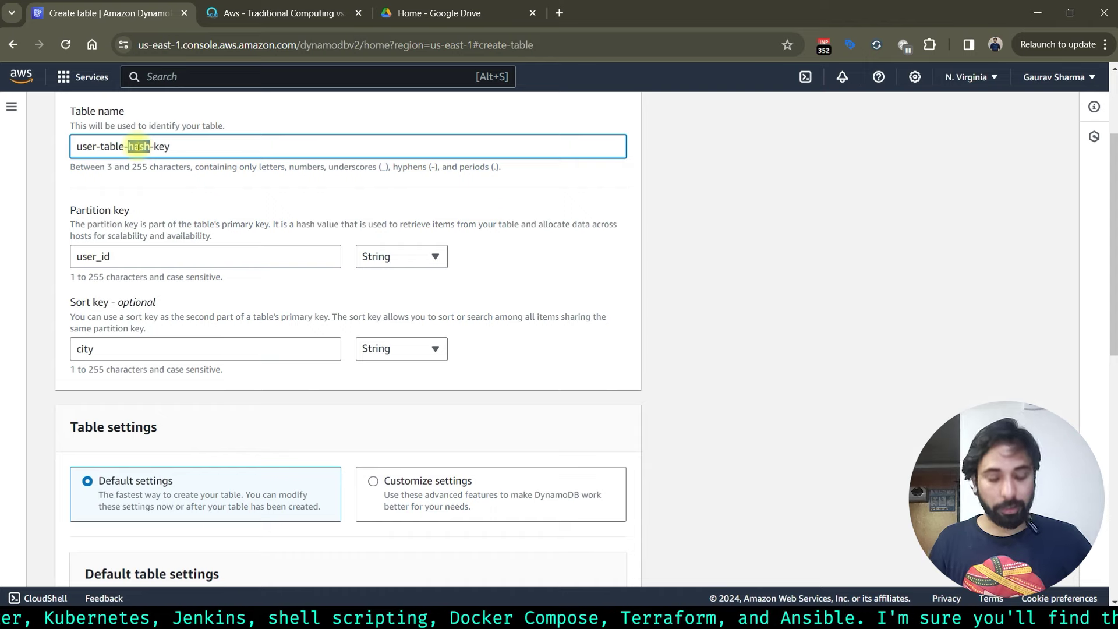
type("sort")
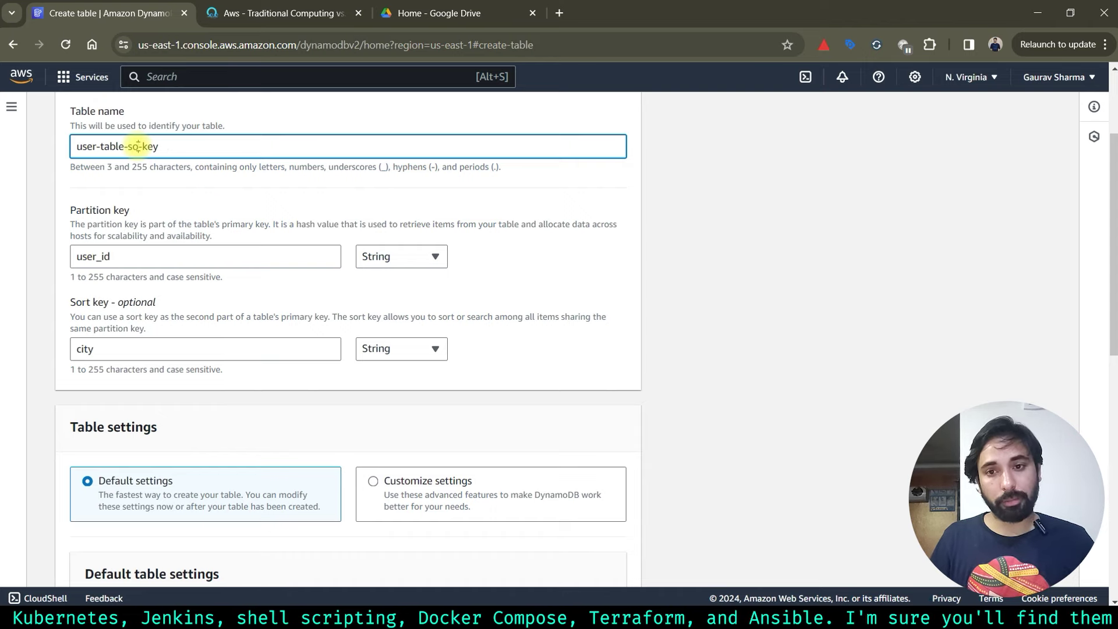
Step: Review the partition and sort key entries and create the table with the default settings
double_click(100, 257)
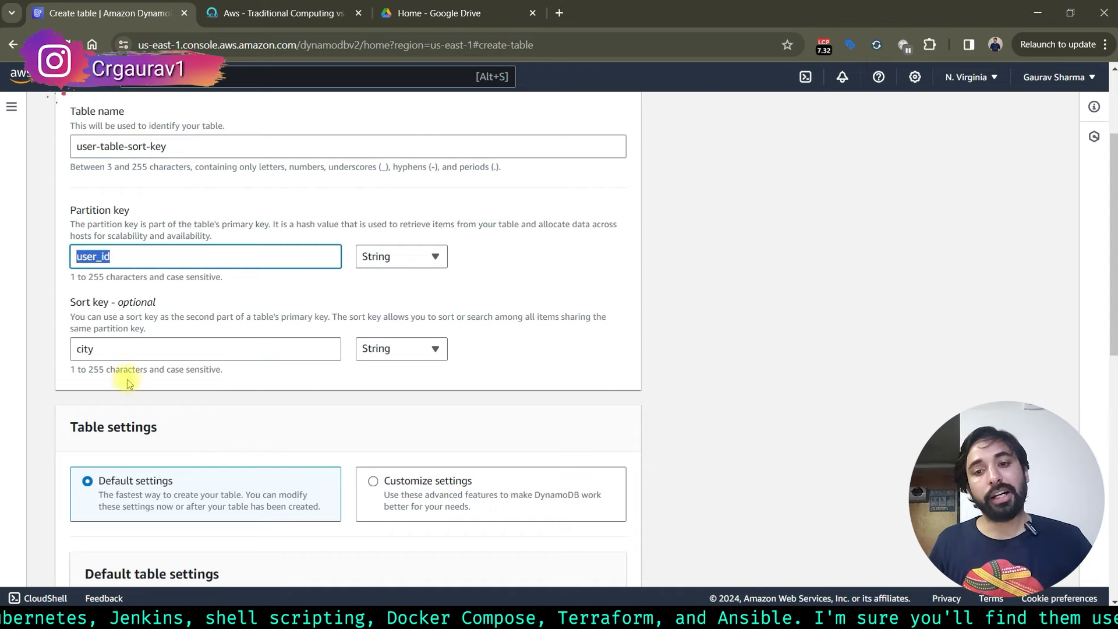
double_click(87, 349)
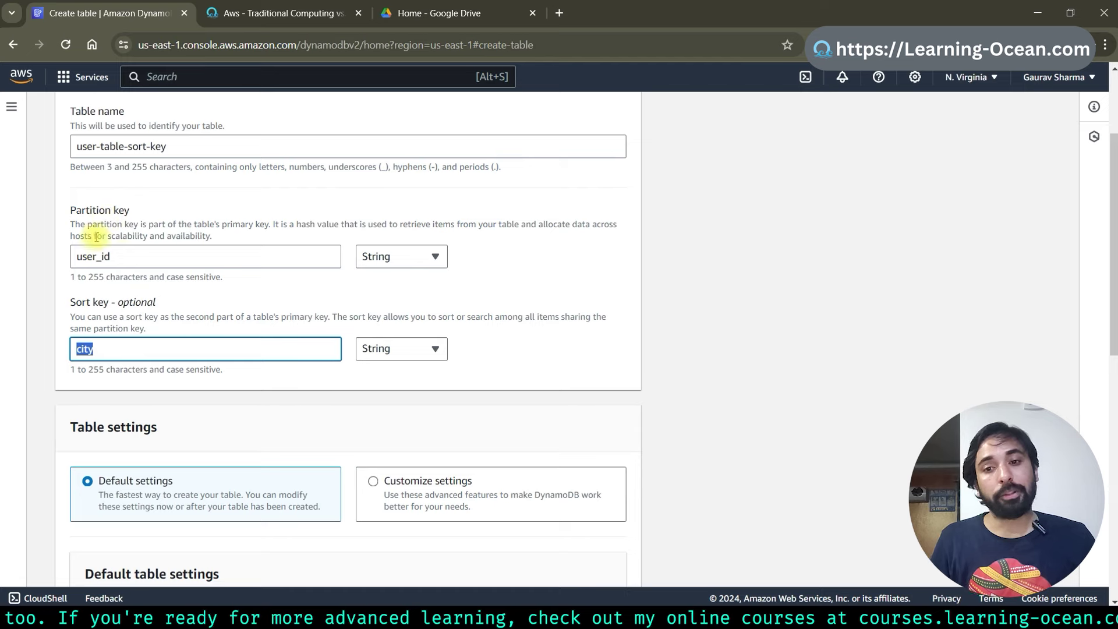
left_click_drag(109, 256, 65, 266)
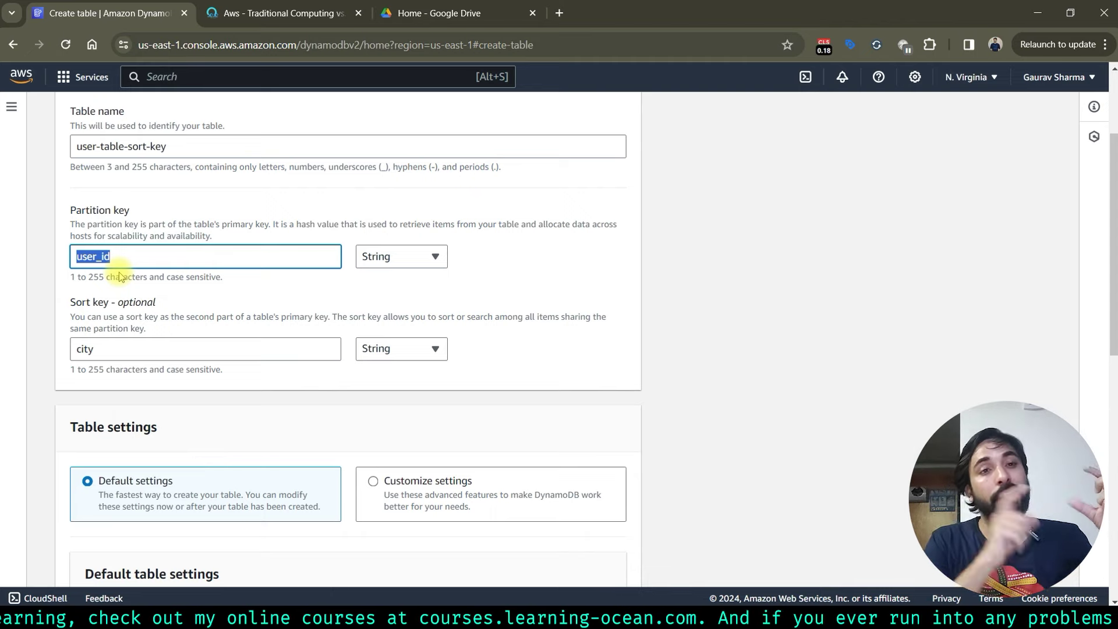
left_click_drag(96, 349, 45, 347)
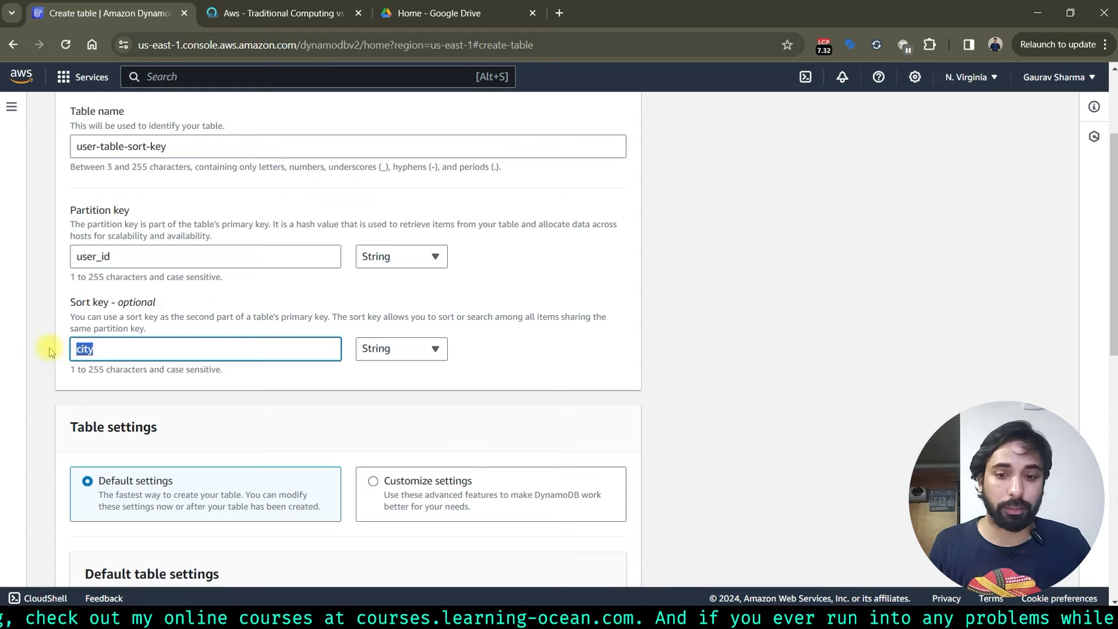
scroll(214, 173, "down", 6)
scroll(214, 173, "down", 4)
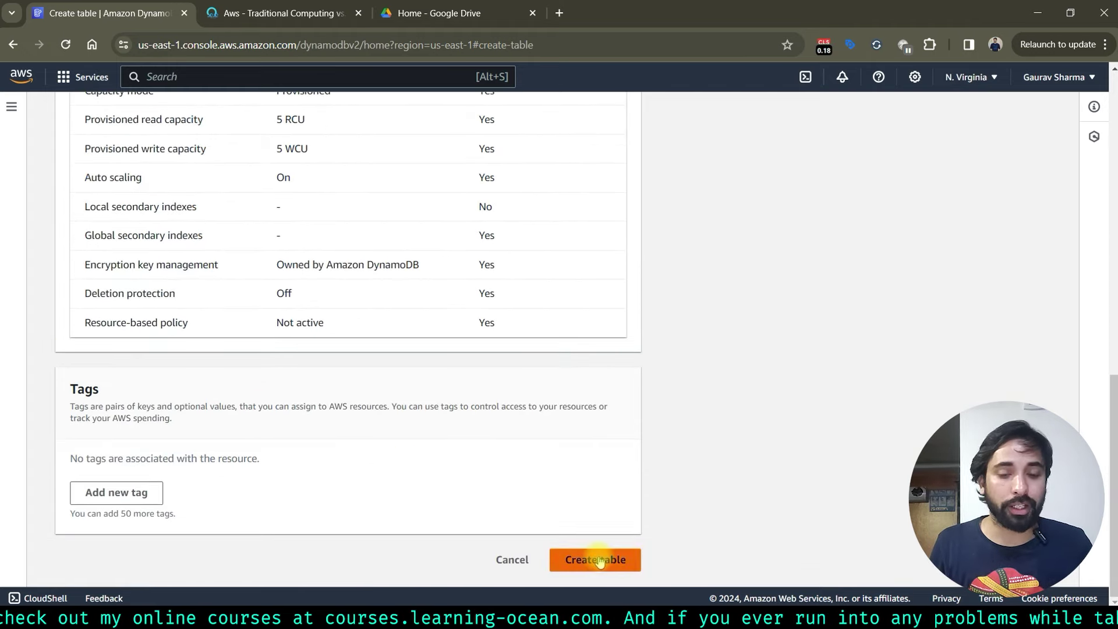
left_click(598, 559)
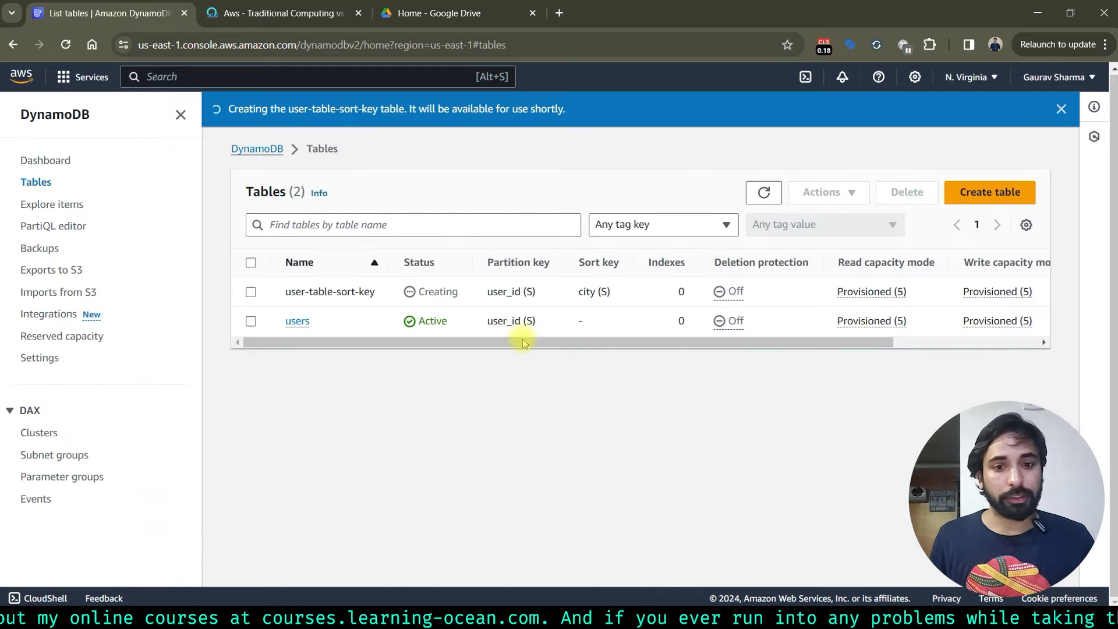
Step: Examine the users table's overview details, its indexes and the actions available for it
left_click_drag(417, 291, 456, 295)
left_click(297, 321)
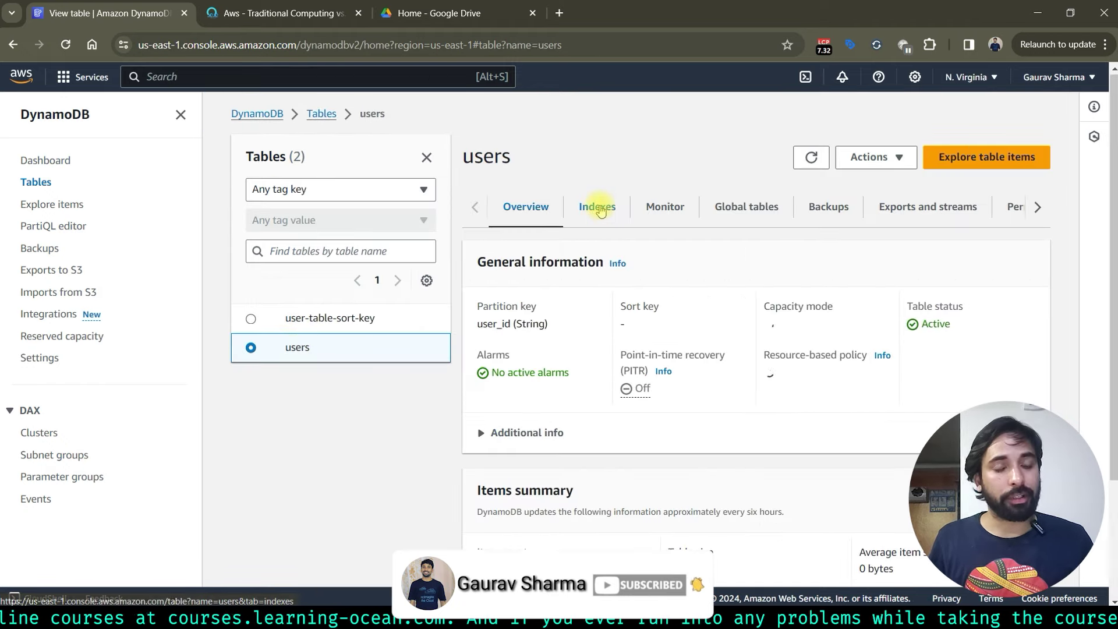
left_click(599, 210)
left_click(526, 208)
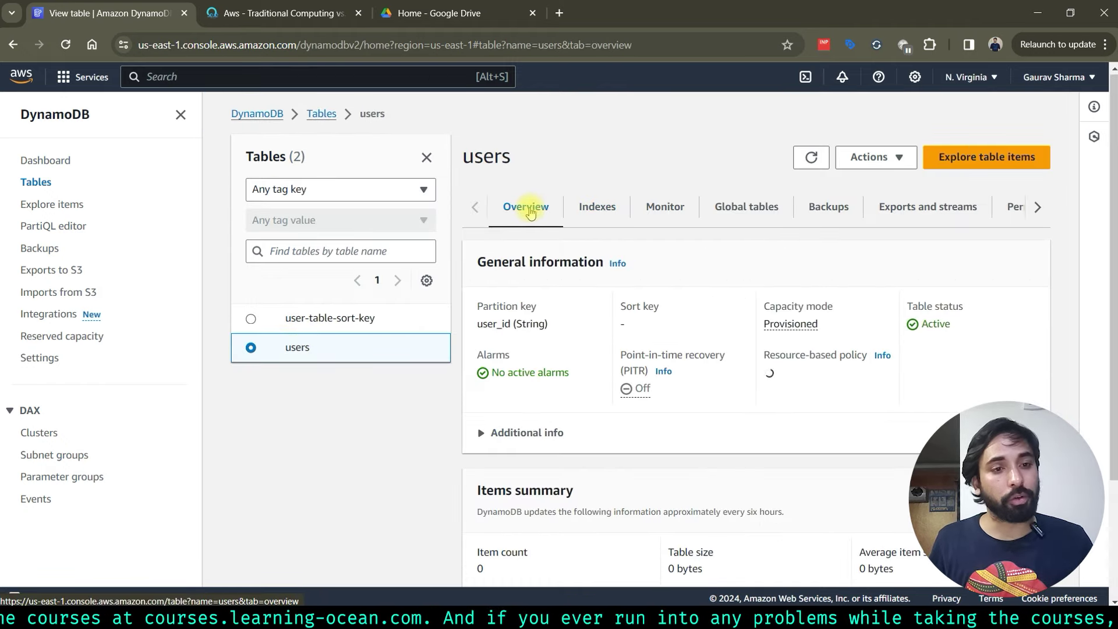
left_click(870, 157)
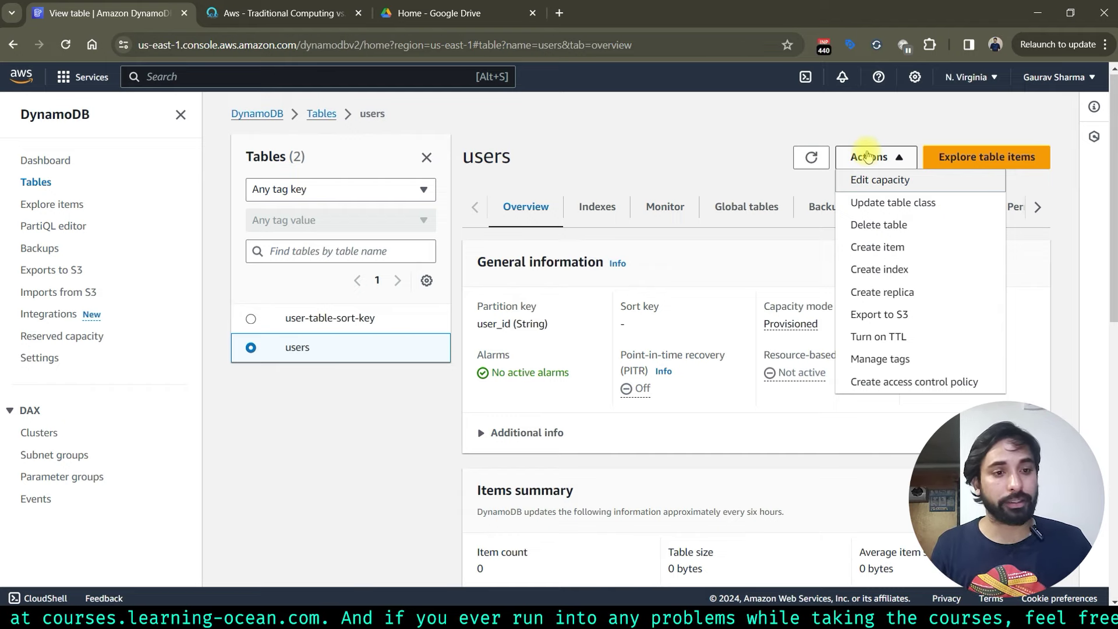
left_click(597, 240)
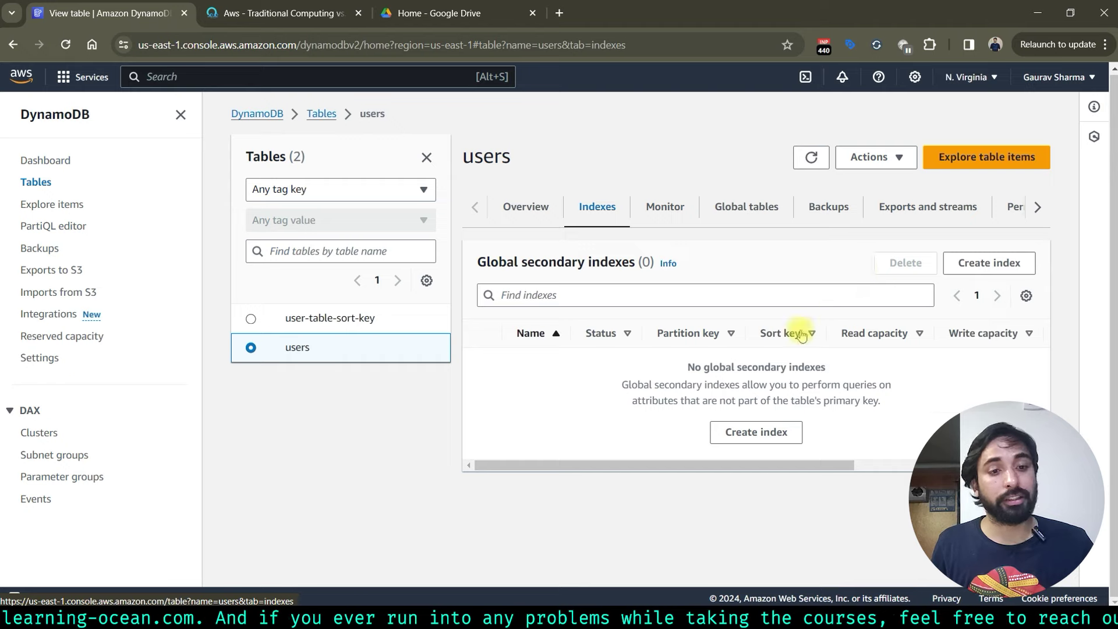
left_click(521, 225)
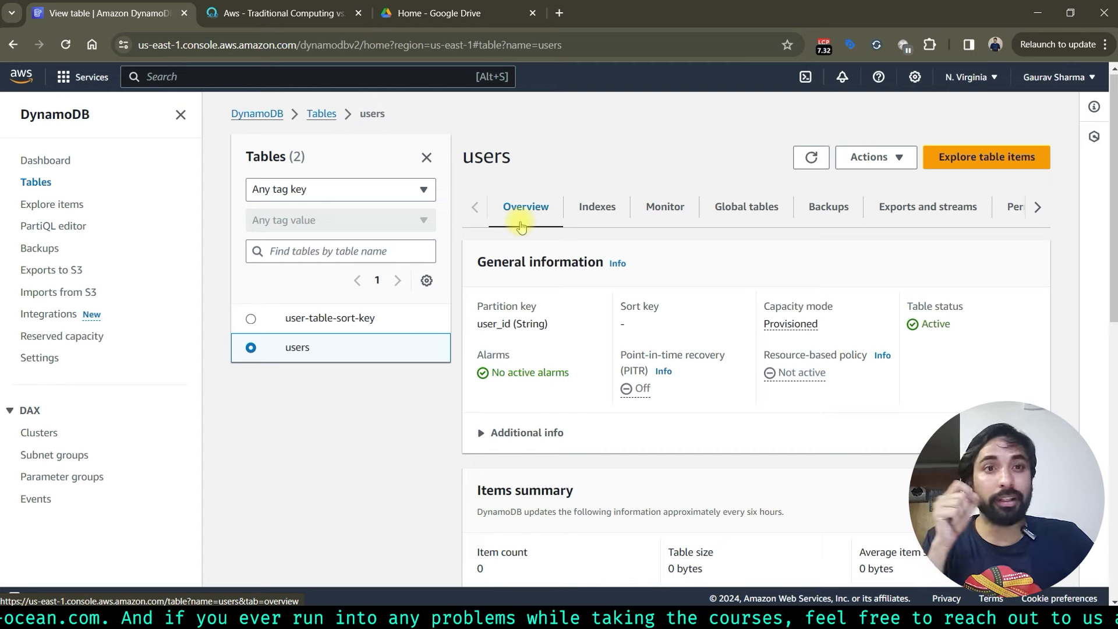
left_click(607, 212)
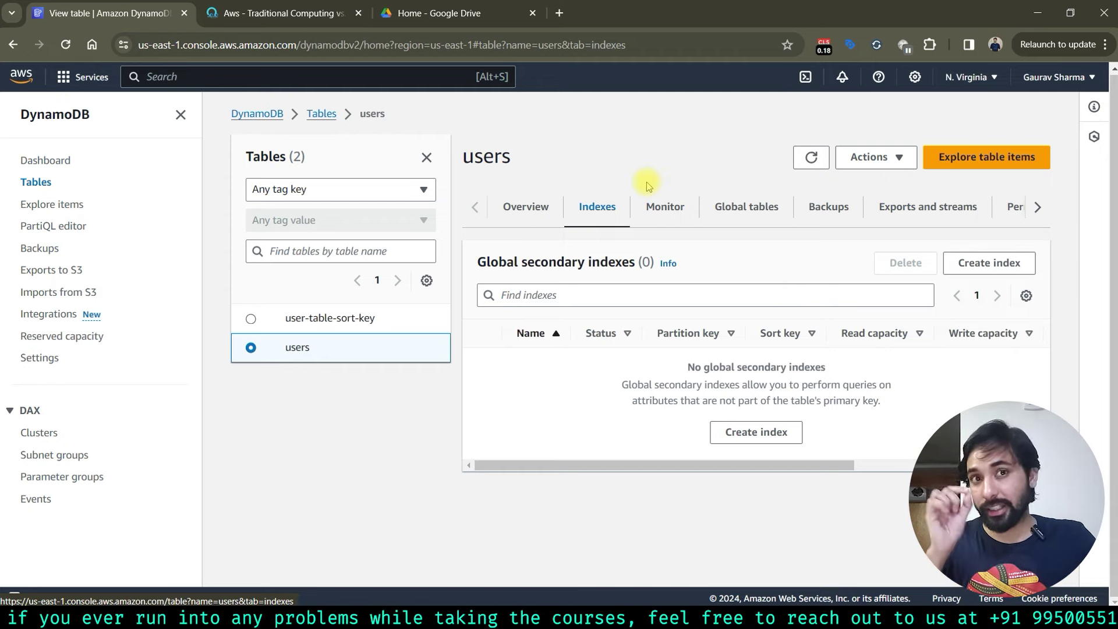
left_click(516, 214)
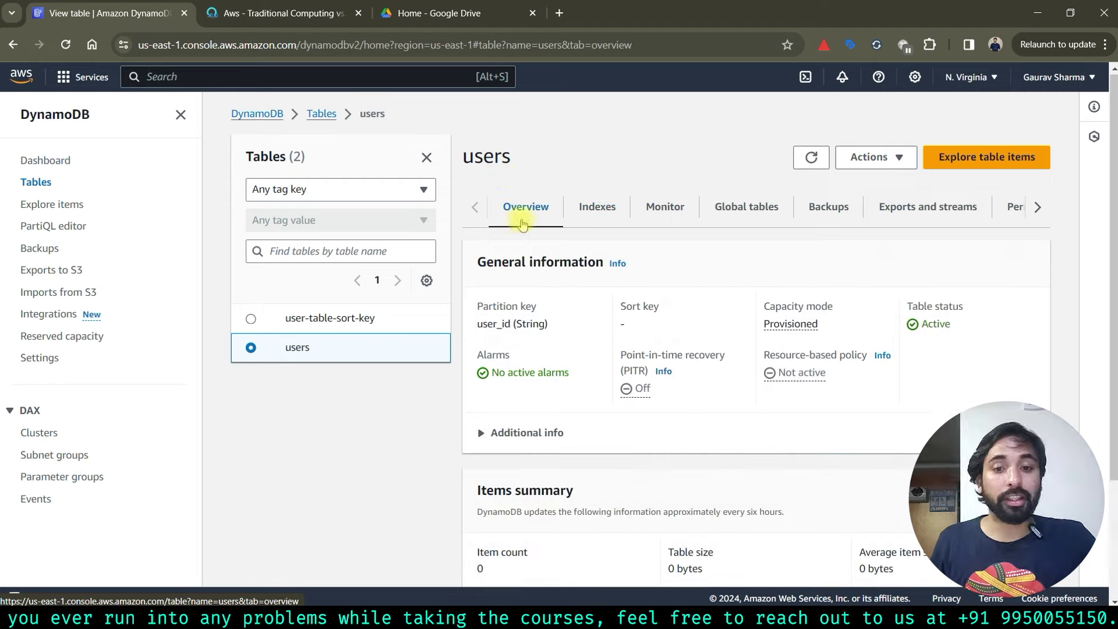
Step: Create an item in user-table-sort-key with user_id 1 and city jaipur
left_click(298, 324)
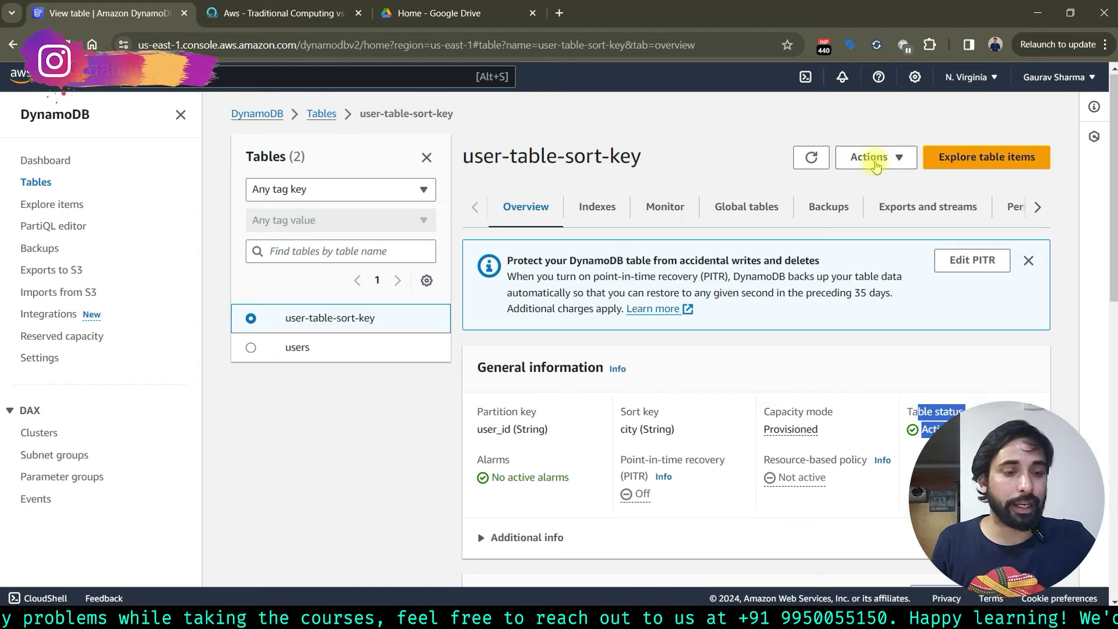
left_click(874, 157)
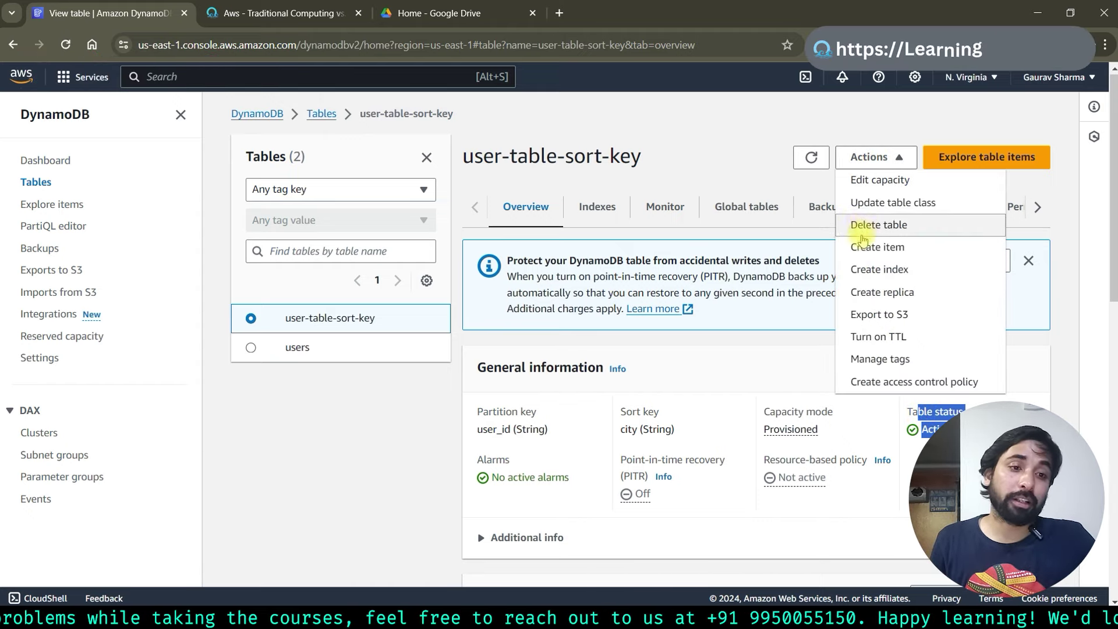
left_click(862, 247)
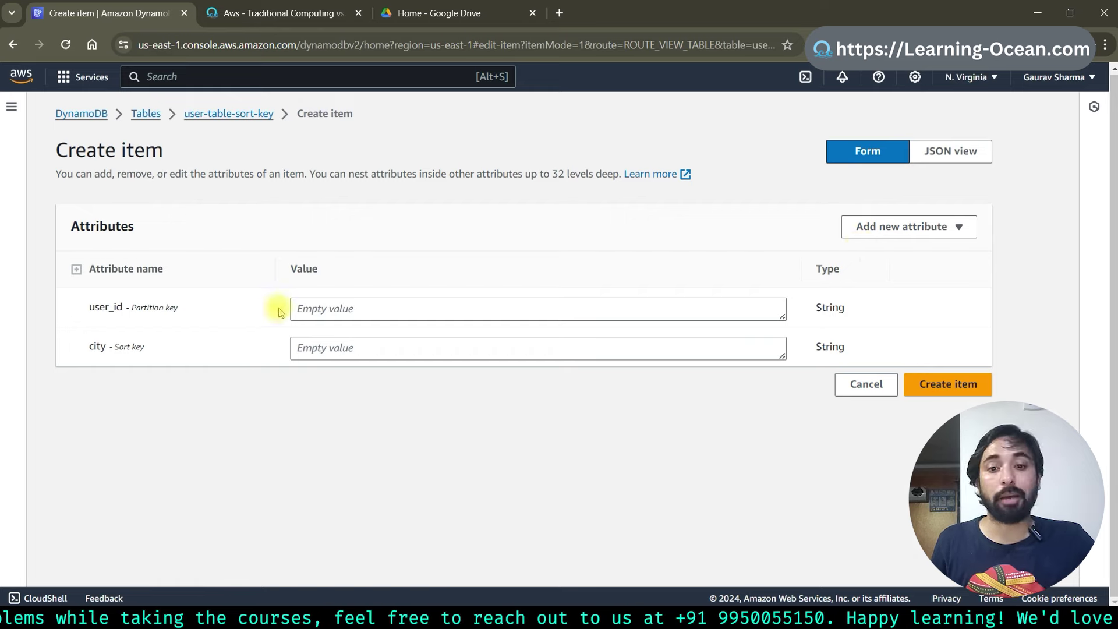
left_click(312, 304)
type("1")
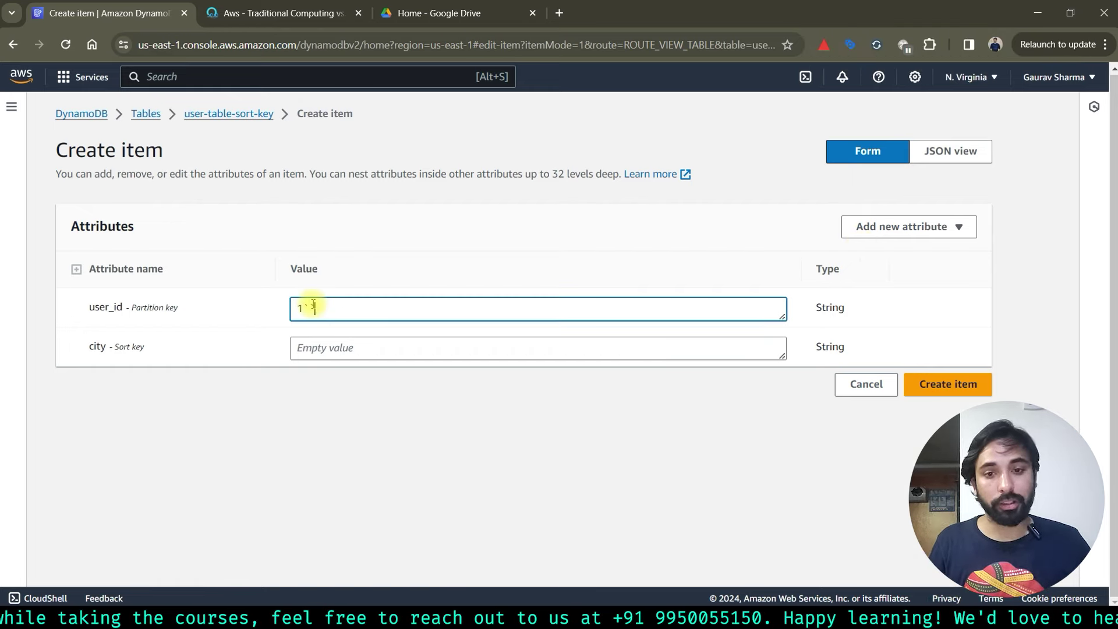
key("Tab")
type("jaipur")
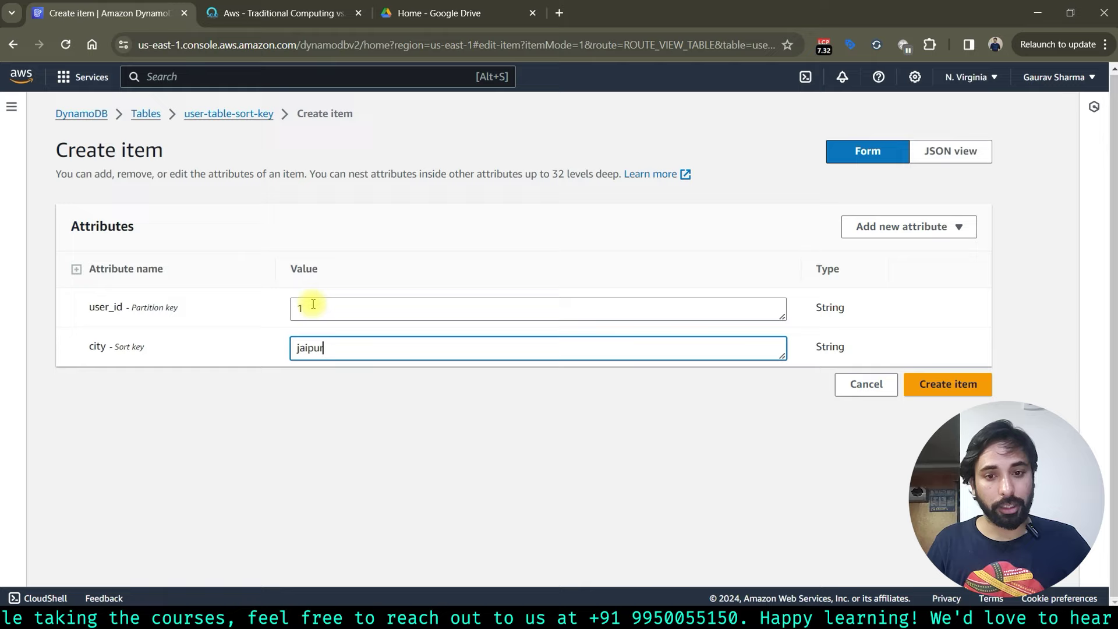
left_click(938, 390)
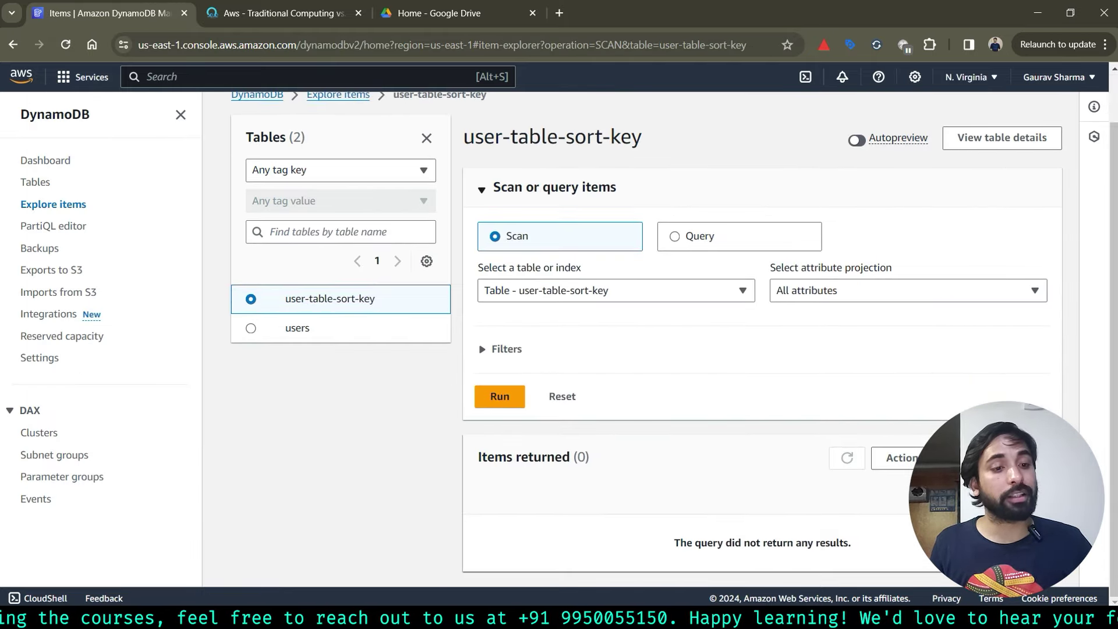
Step: Create another item in user-table-sort-key with user_id 1 and city mumbai
left_click(1007, 511)
left_click(315, 309)
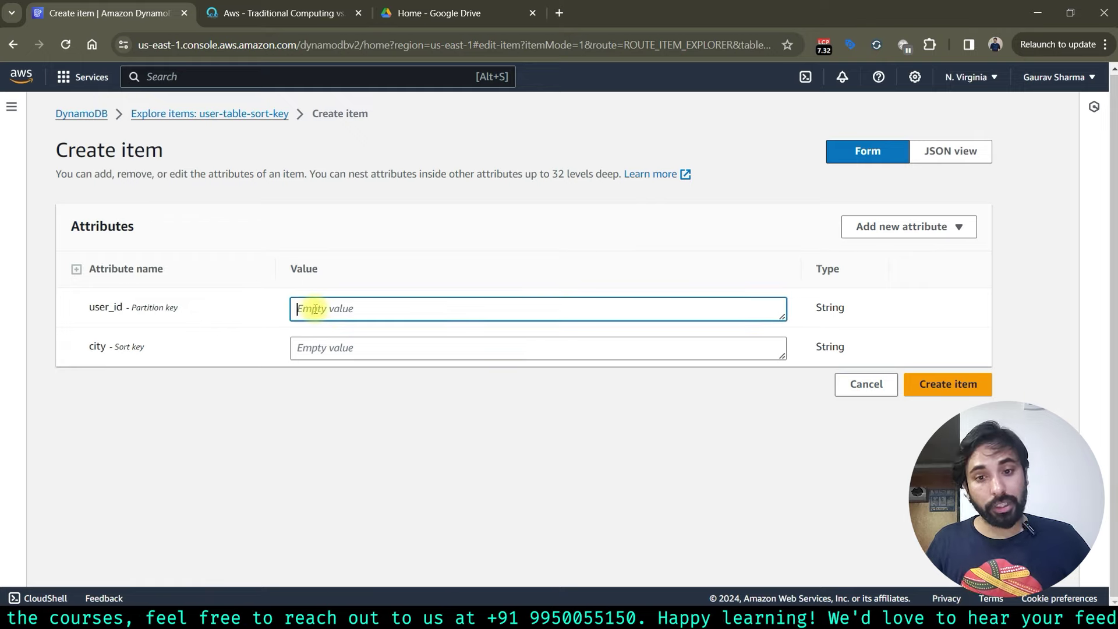
type("1")
key("Tab")
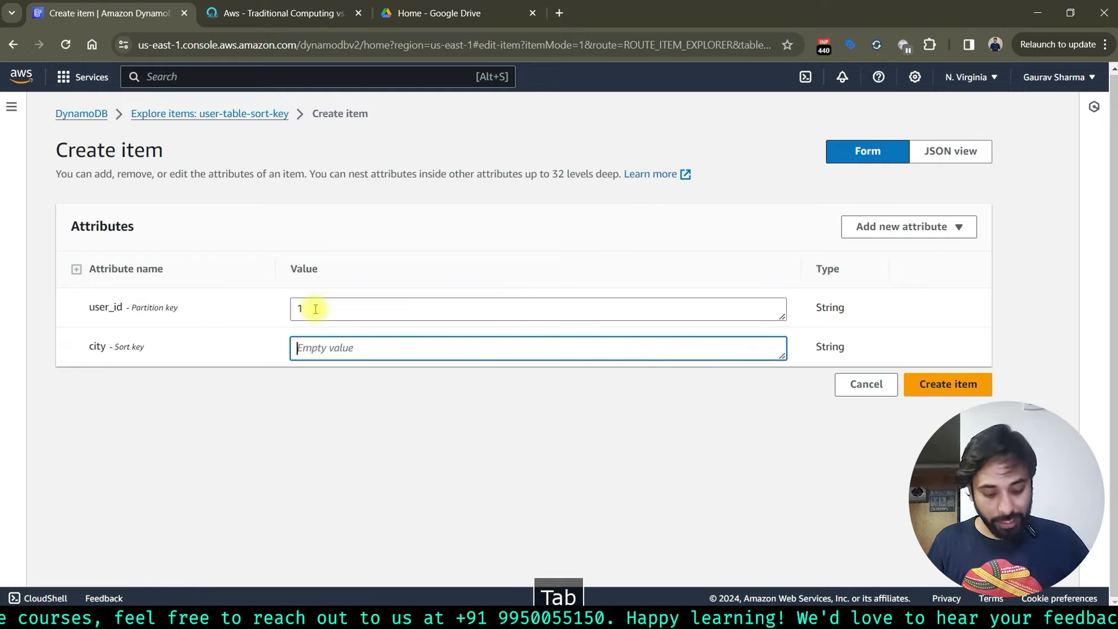
type("mumbai")
left_click(952, 385)
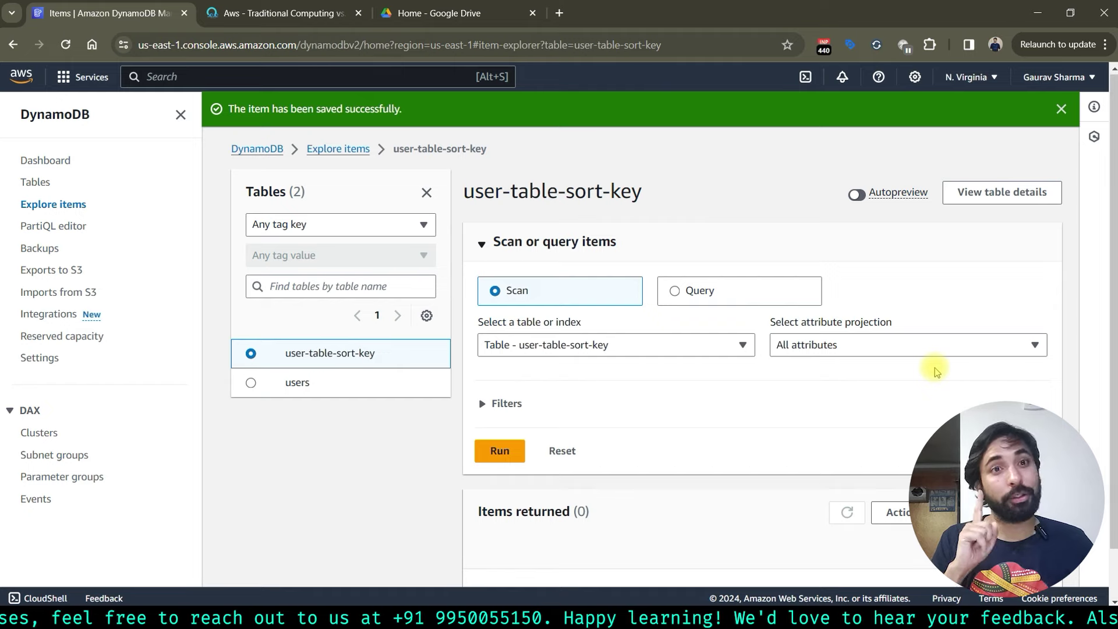
scroll(855, 300, "down", 1)
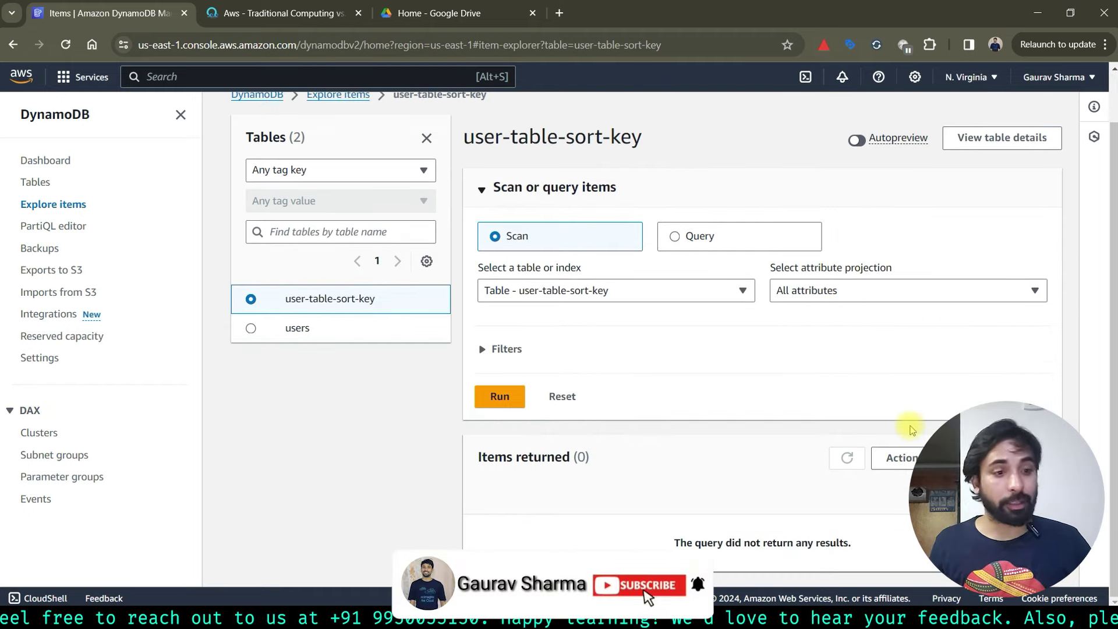
Step: Try to create a duplicate item in user-table-sort-key with user_id 1 and city jaipur, and return to the table's items
left_click(983, 457)
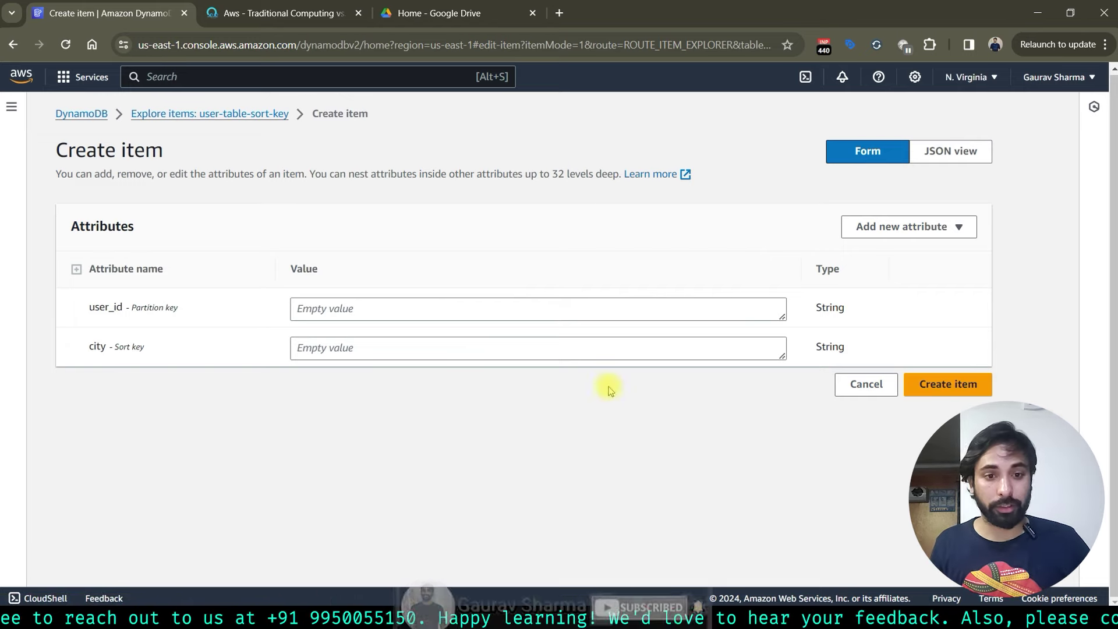
left_click(546, 317)
type("1")
key("Tab")
type("jaipur")
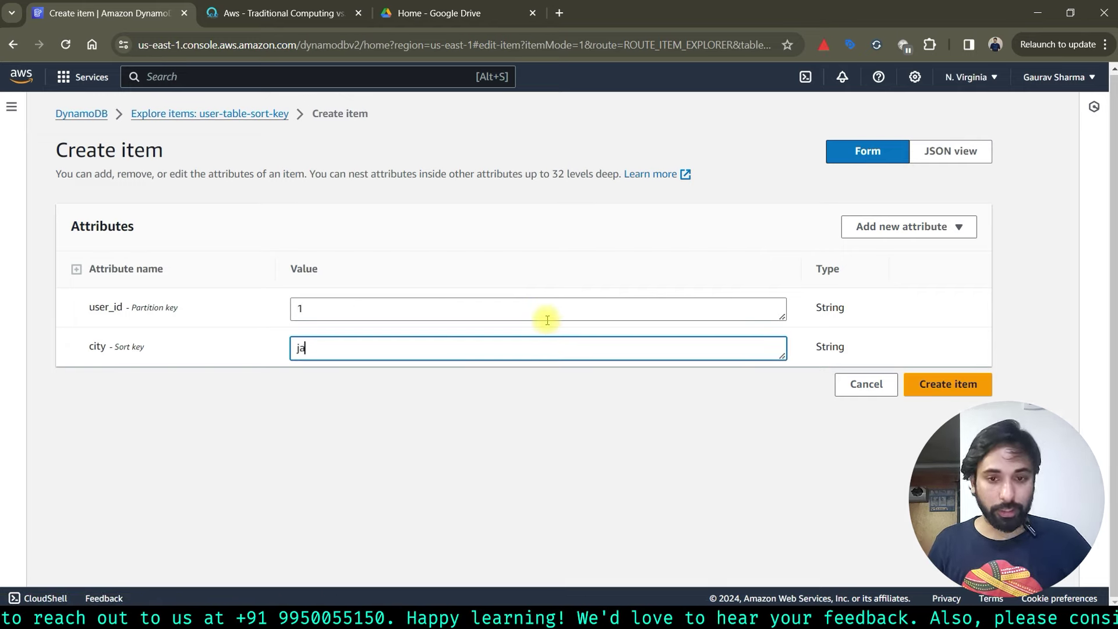
left_click(886, 238)
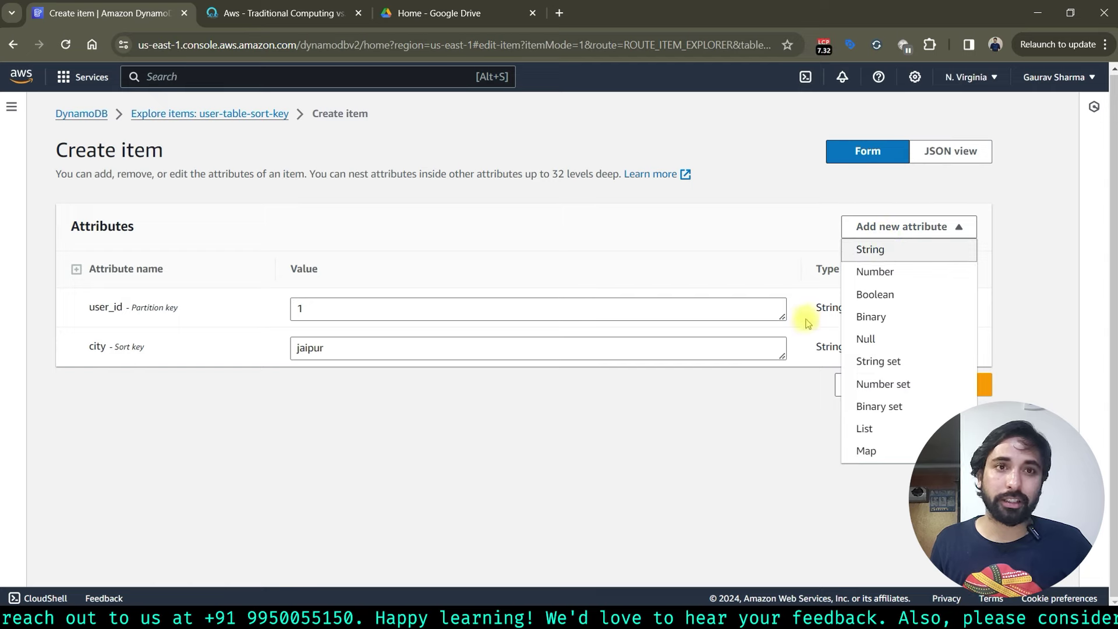
left_click(731, 253)
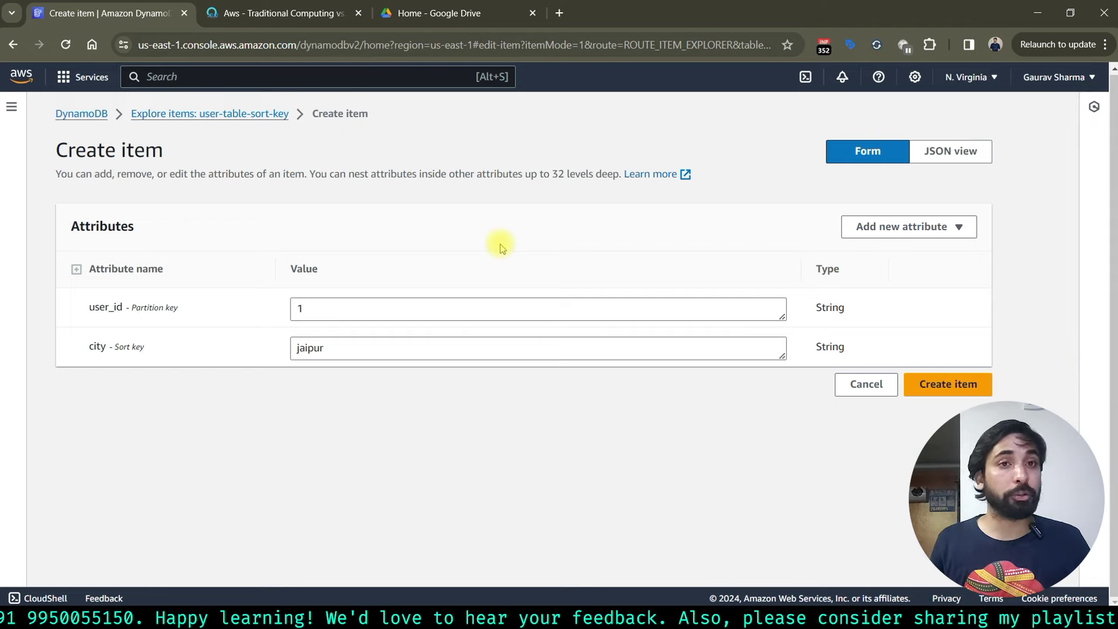
left_click(936, 383)
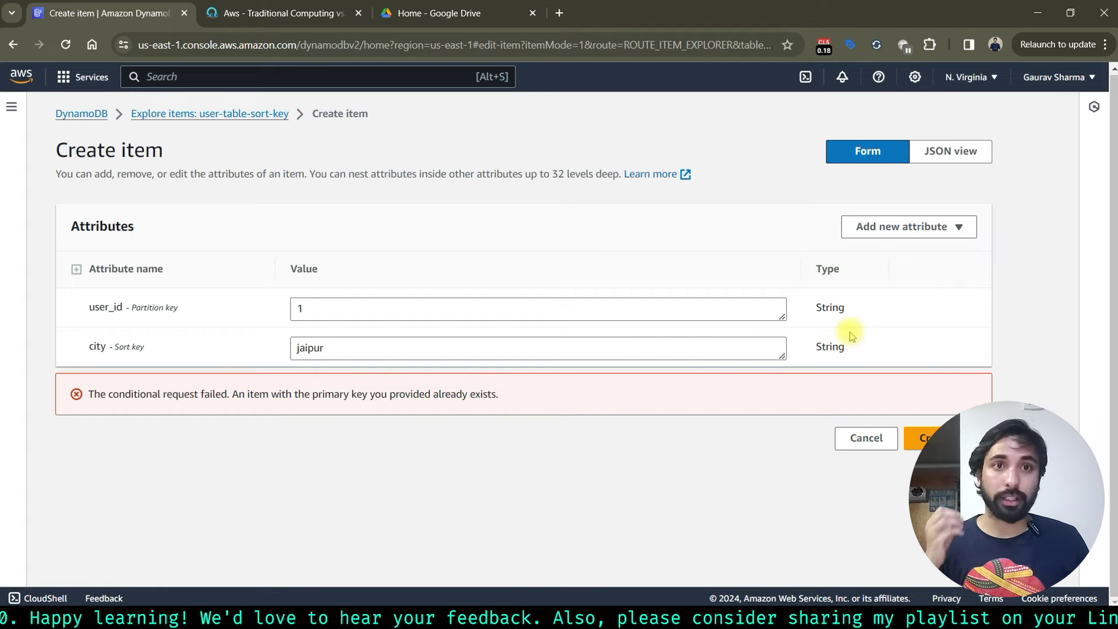
left_click(267, 113)
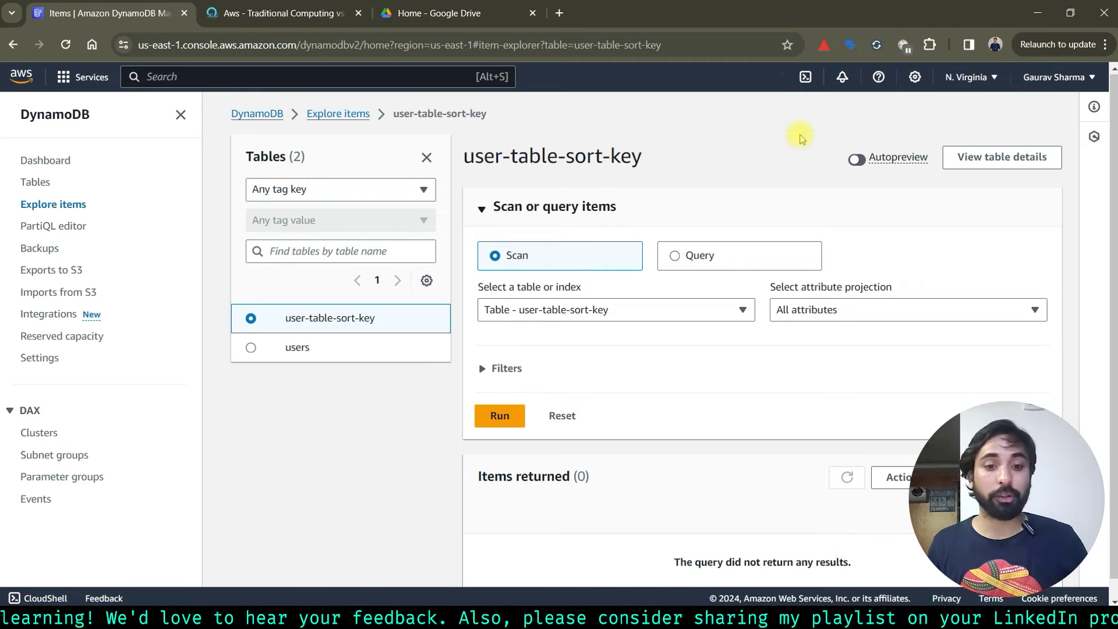
Step: Scan user-table-sort-key with all attributes and review the returned items
scroll(798, 117, "down", 1)
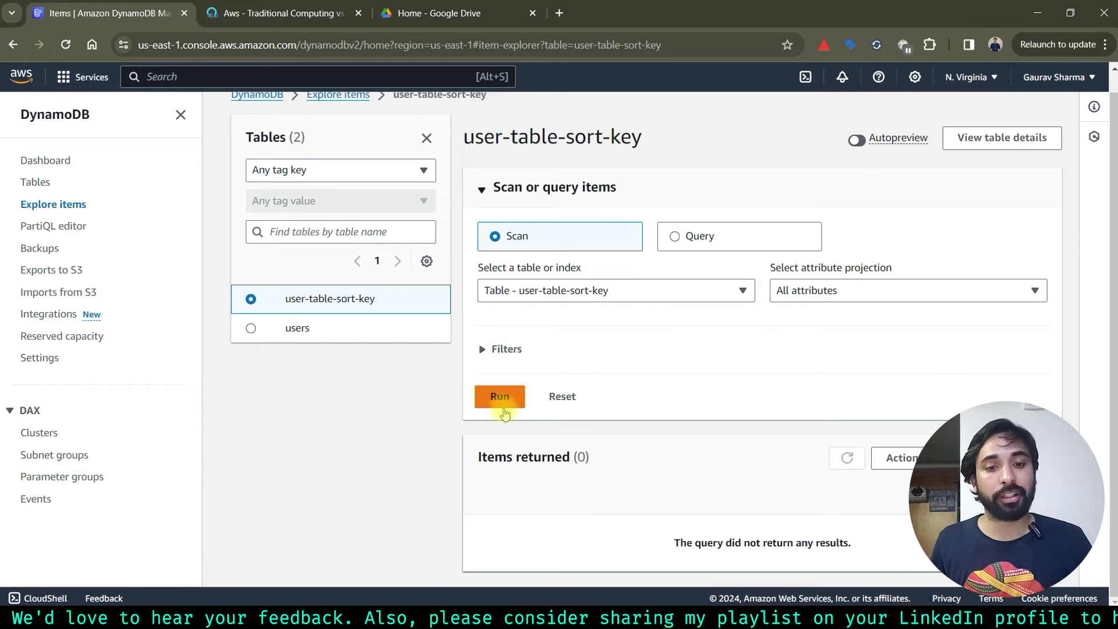
left_click(497, 393)
scroll(498, 414, "down", 2)
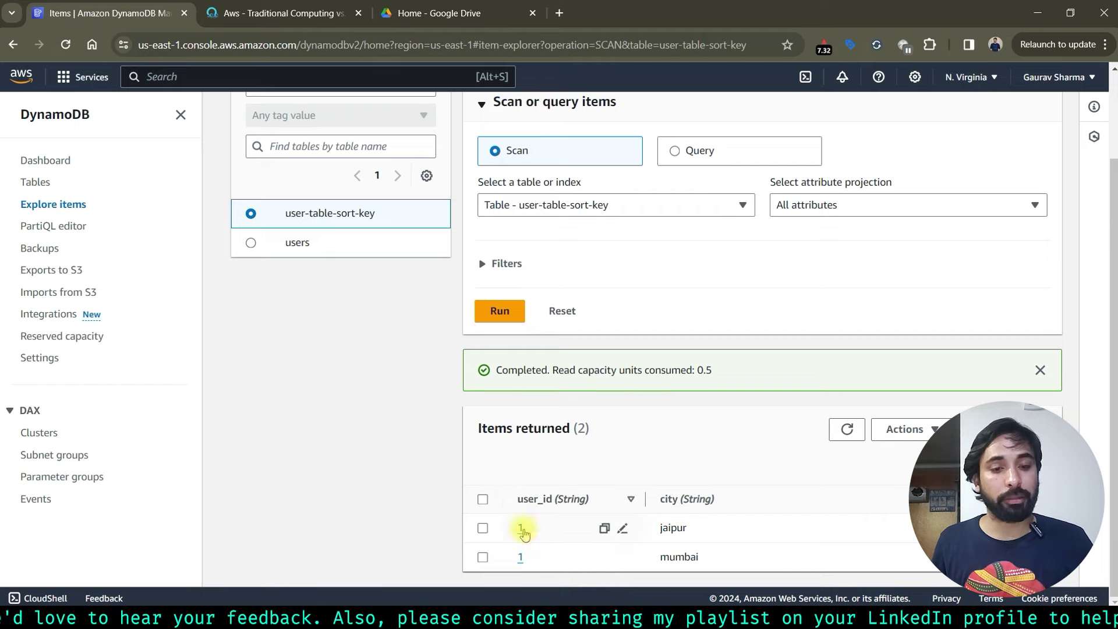
scroll(521, 561, "up", 2)
scroll(517, 480, "down", 2)
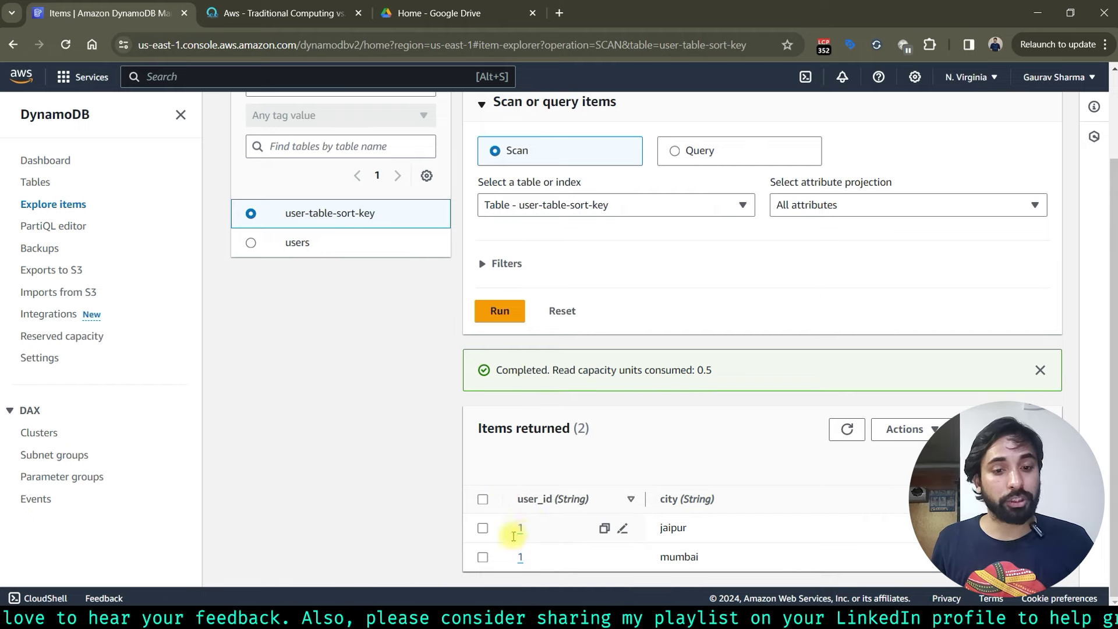
Step: Set the jaipur item's user_id to 2 and confirm recreating the item with the new key
left_click(521, 530)
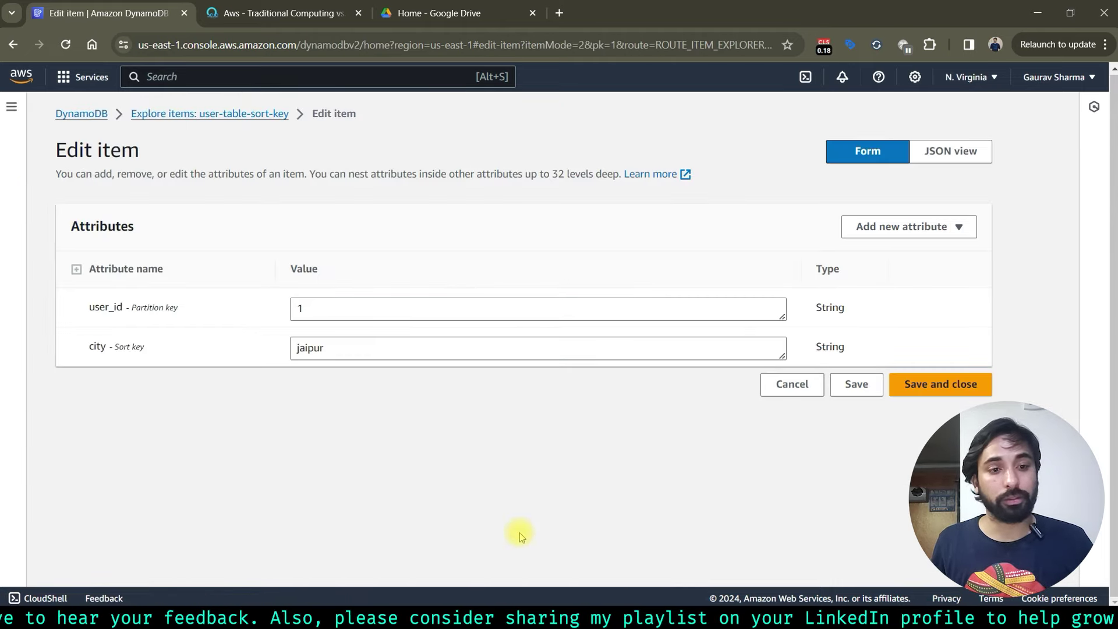
left_click(868, 224)
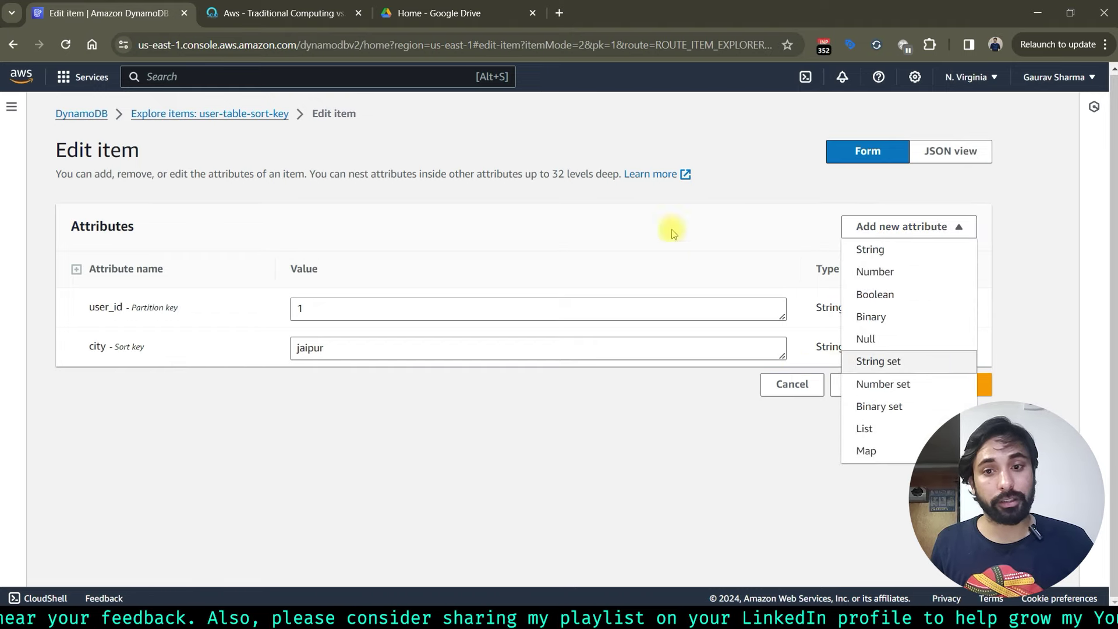
double_click(300, 308)
type("2")
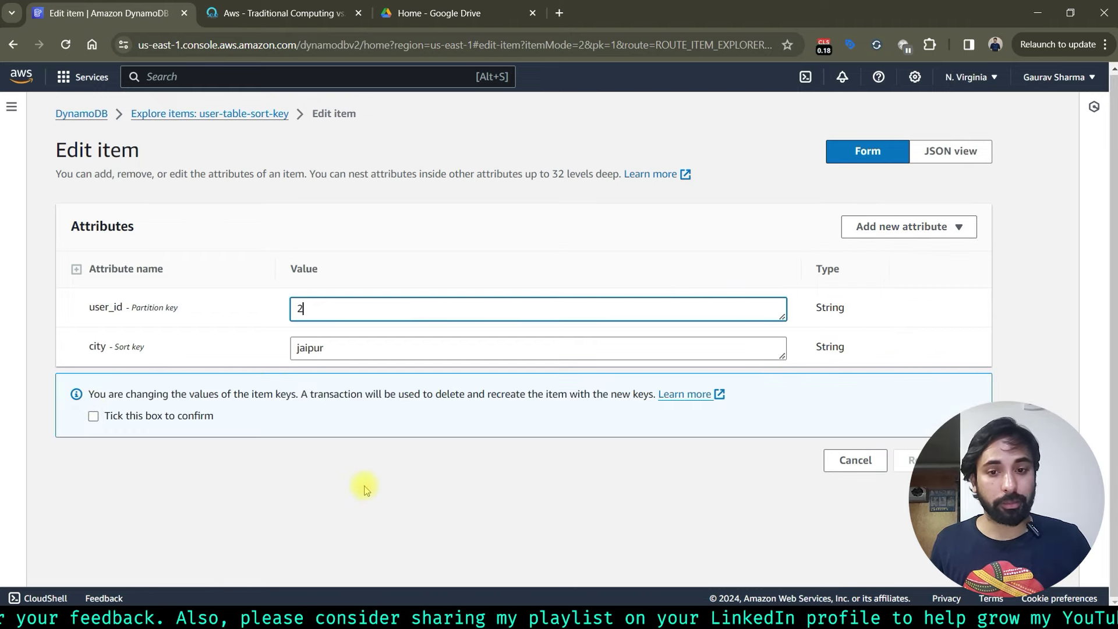
left_click_drag(365, 489, 623, 410)
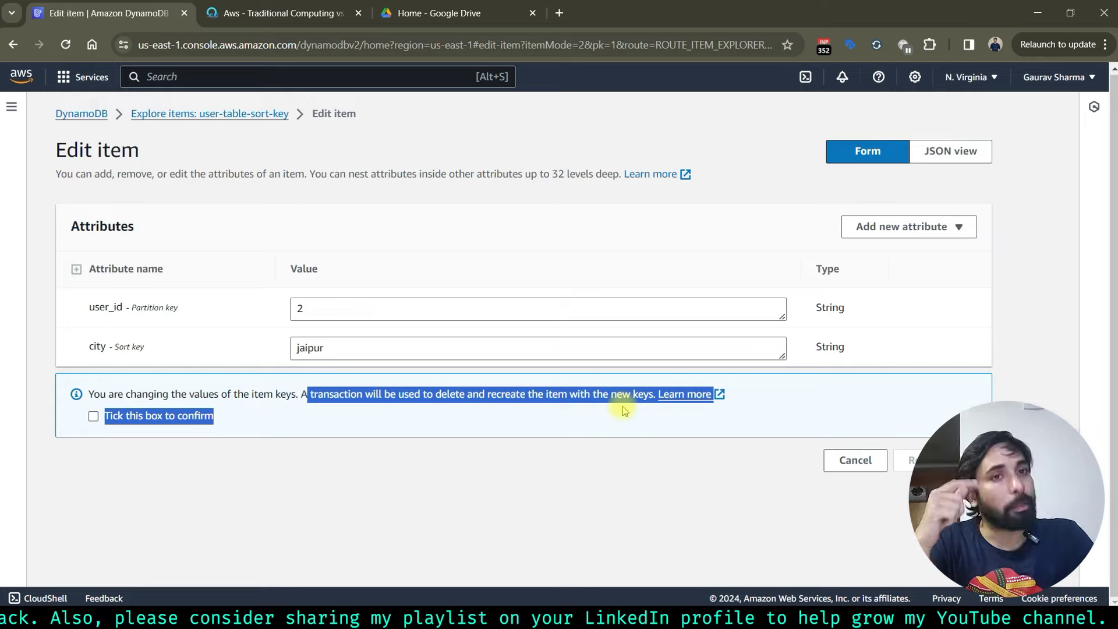
key("space")
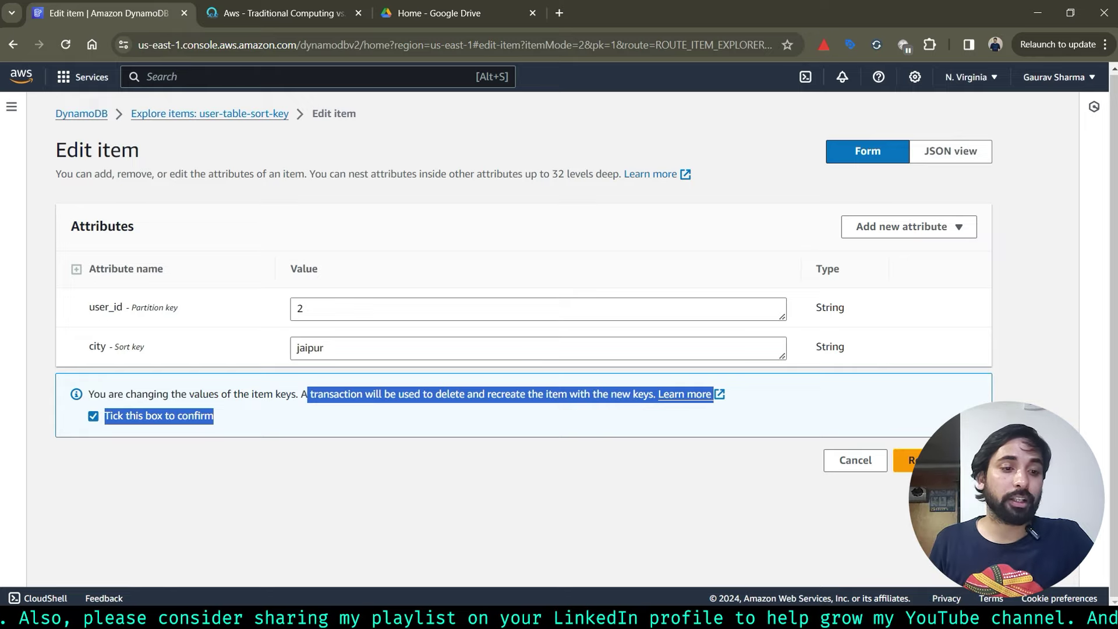
left_click(923, 460)
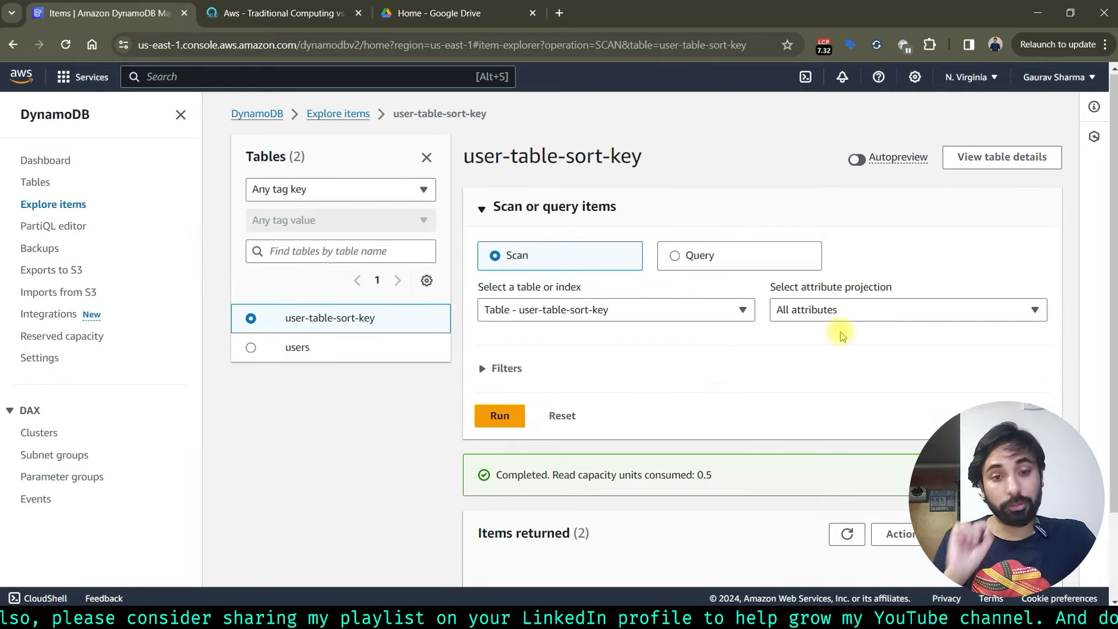
scroll(366, 251, "down", 2)
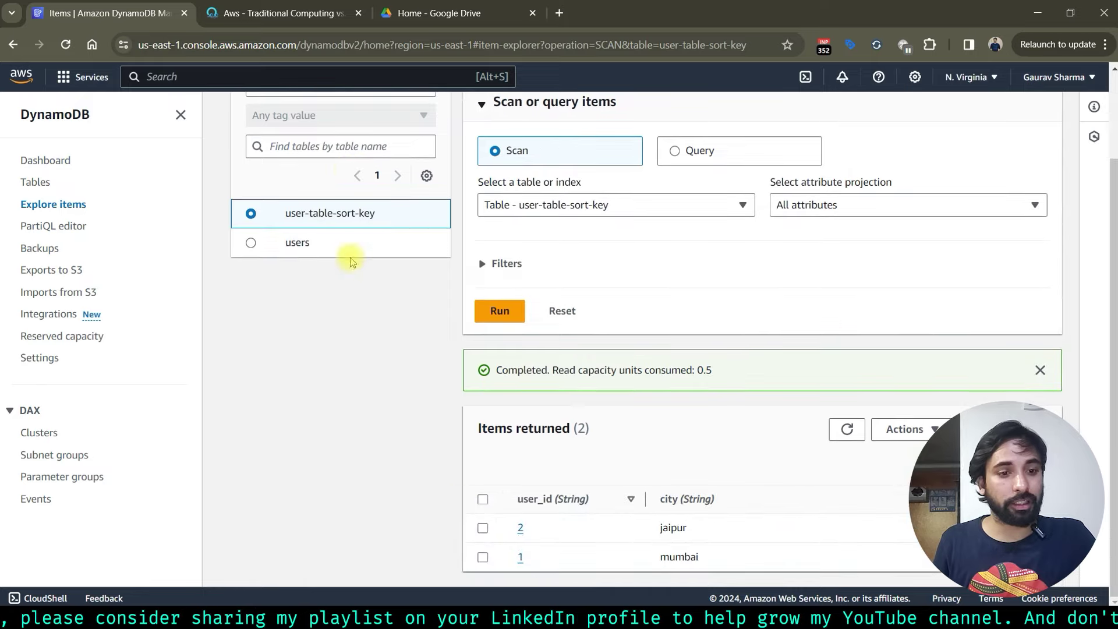
Step: View the details of user-table-sort-key and examine the actions available for the table
scroll(466, 428, "up", 2)
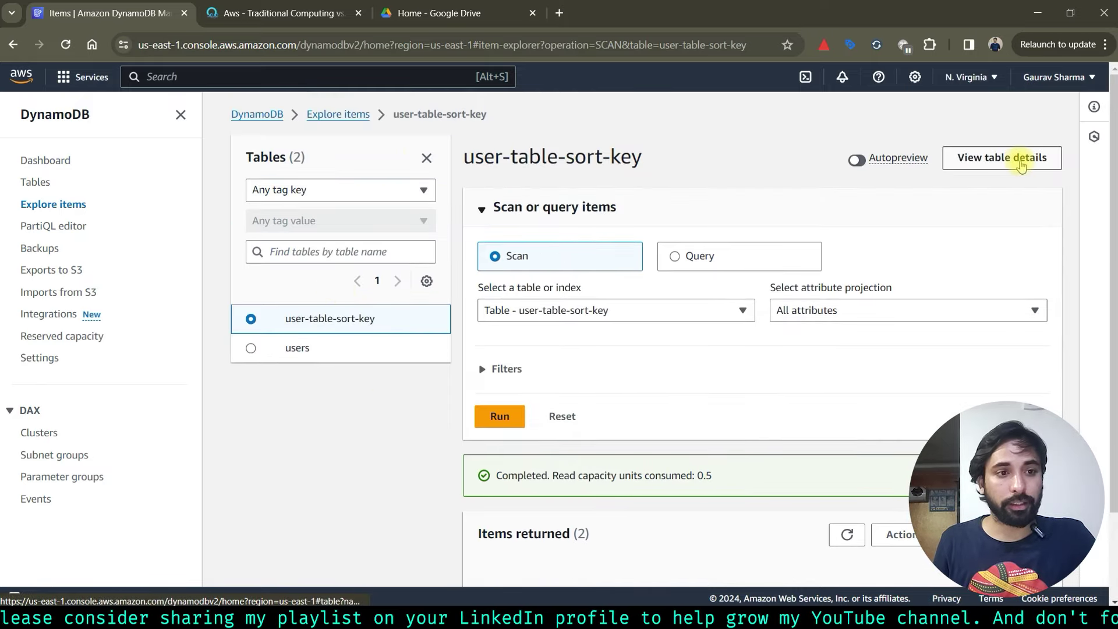
left_click(1018, 164)
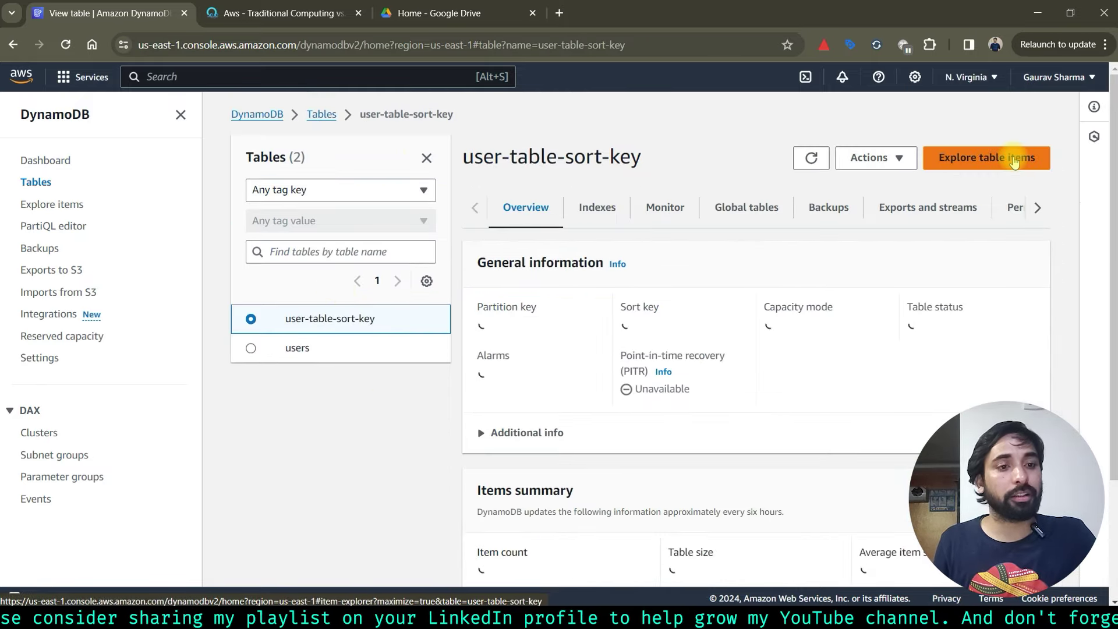
left_click(884, 163)
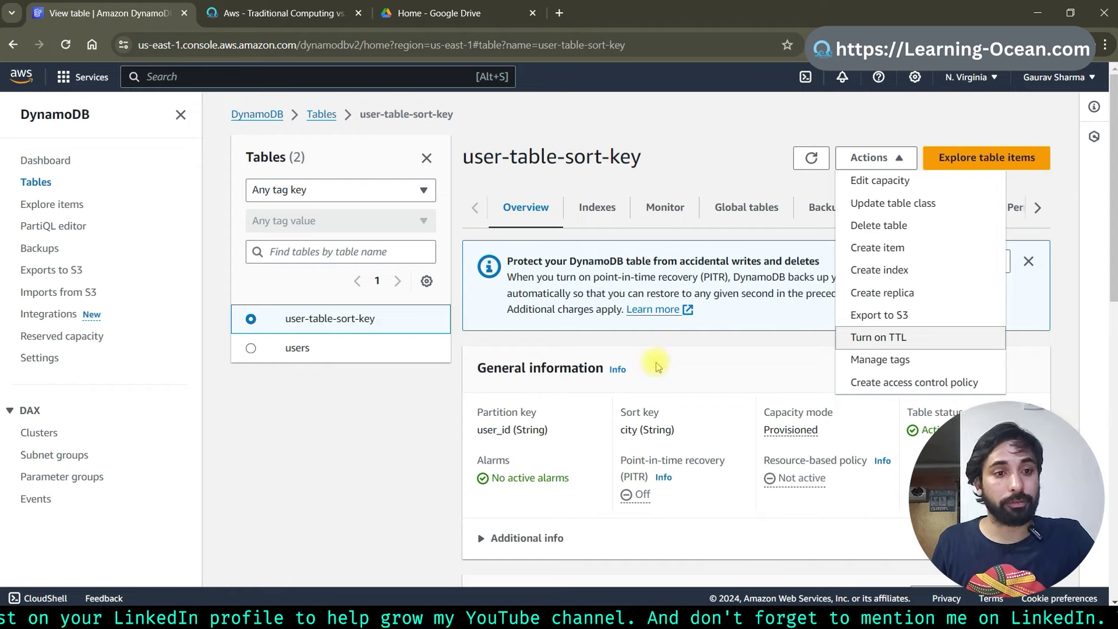
left_click(687, 304)
Step: Examine the actions available for the jaipur item in user-table-sort-key and expand the scan filter options
left_click(56, 206)
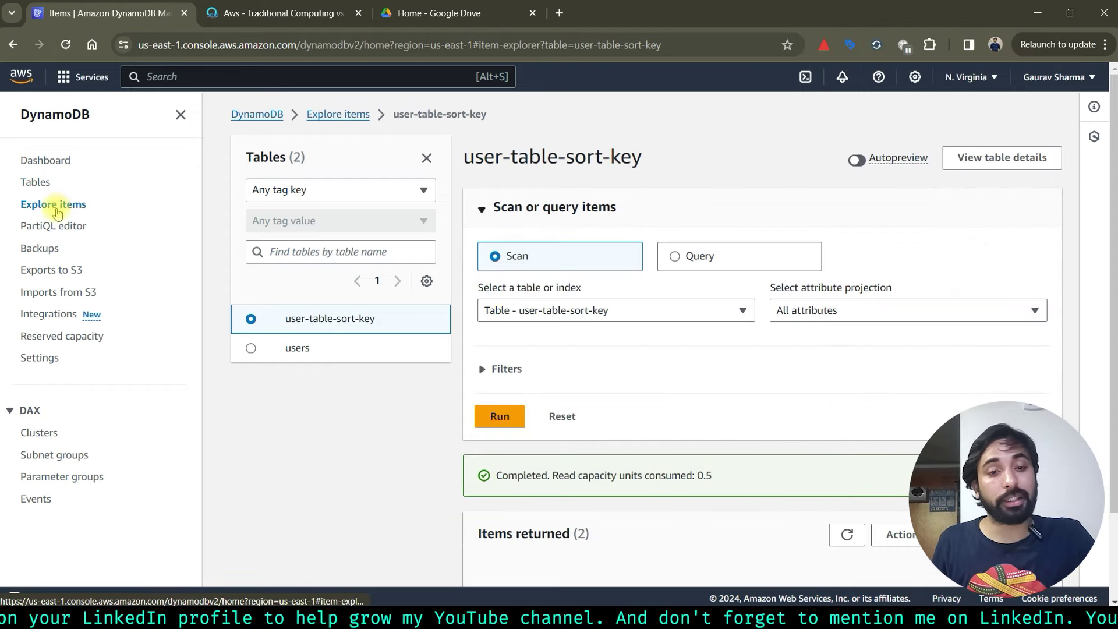
scroll(743, 219, "down", 2)
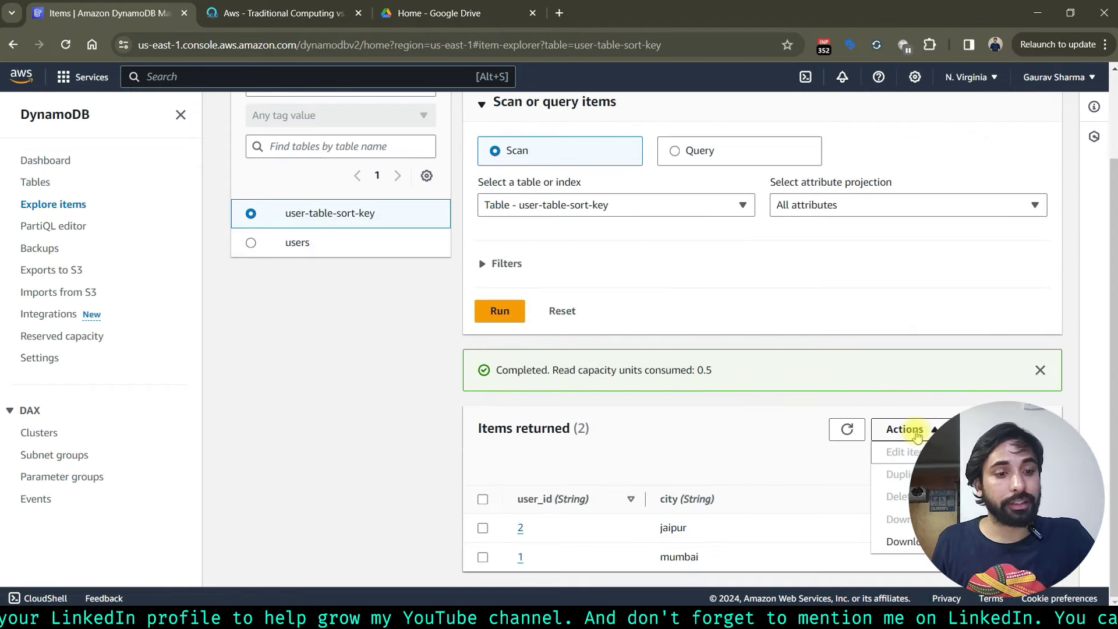
left_click(482, 527)
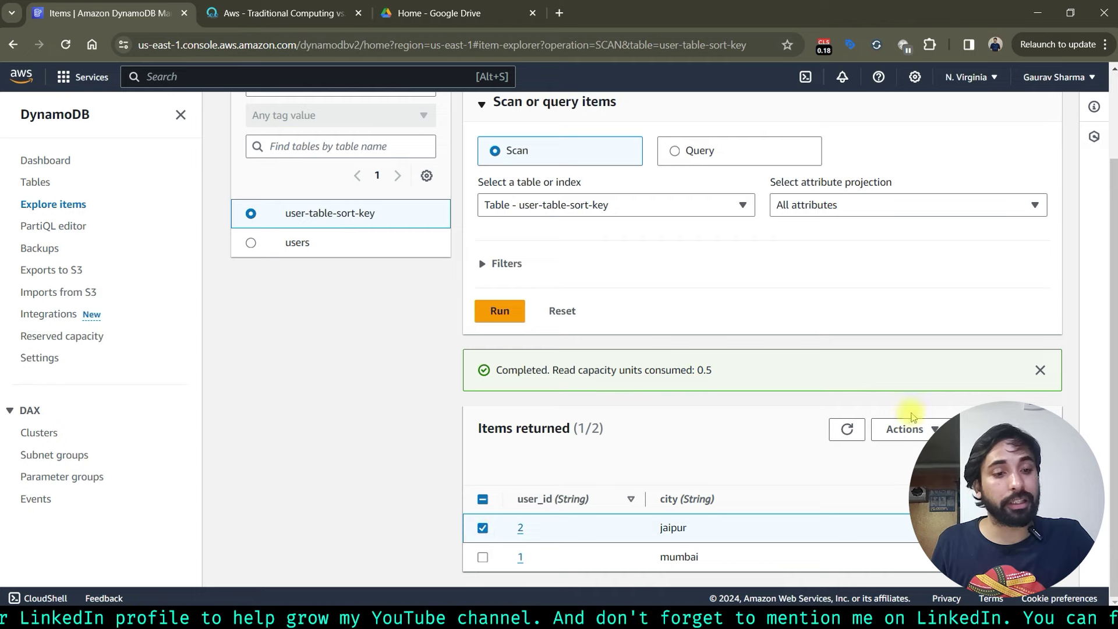
left_click(915, 441)
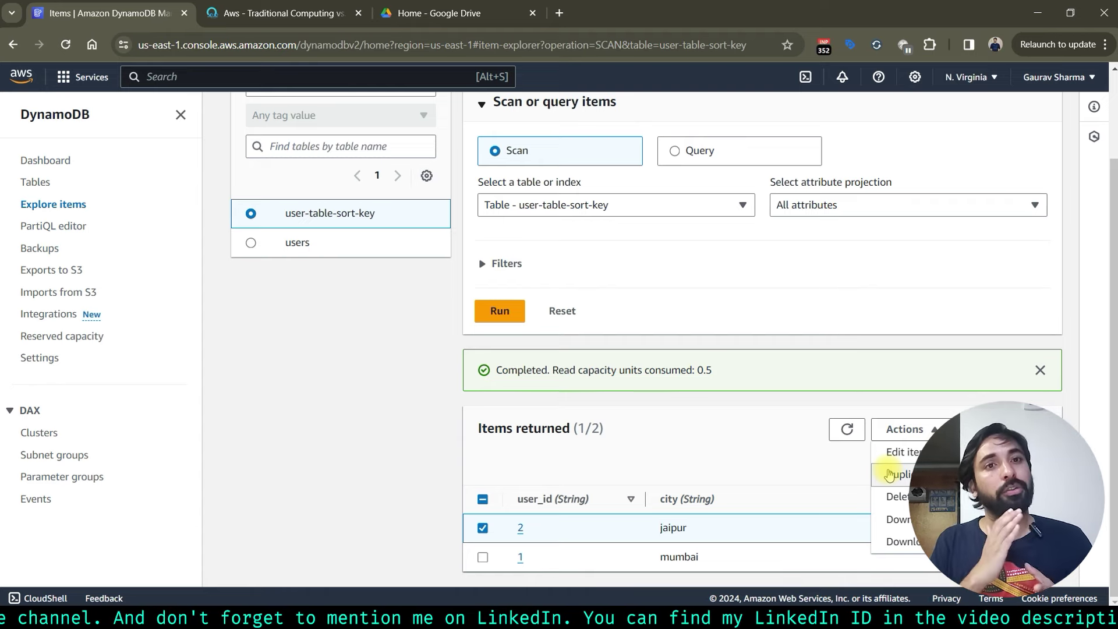
left_click(773, 260)
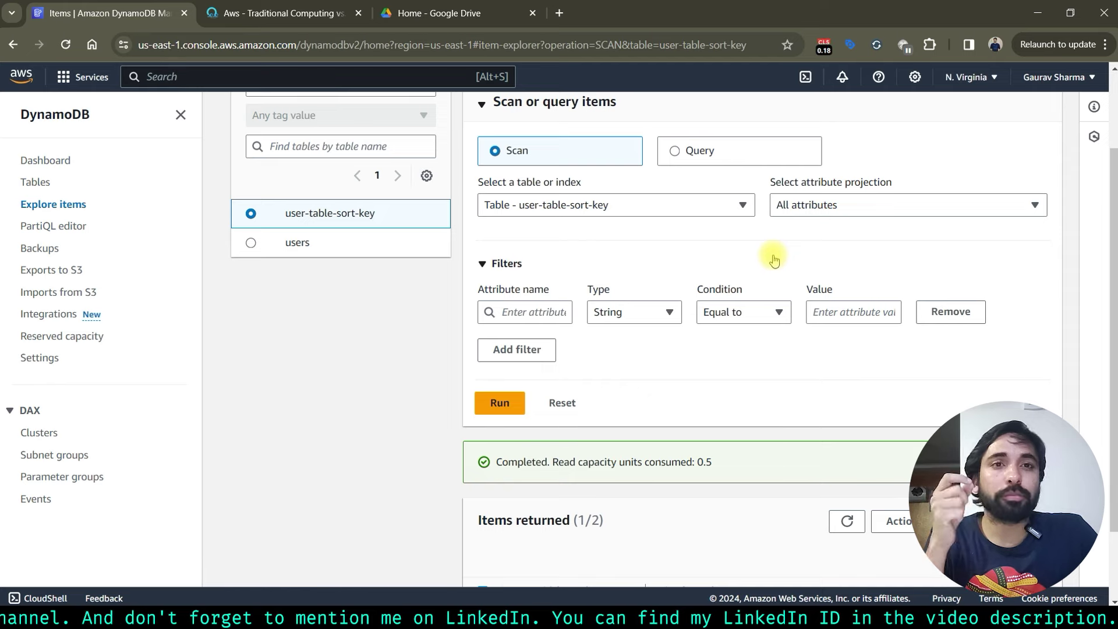